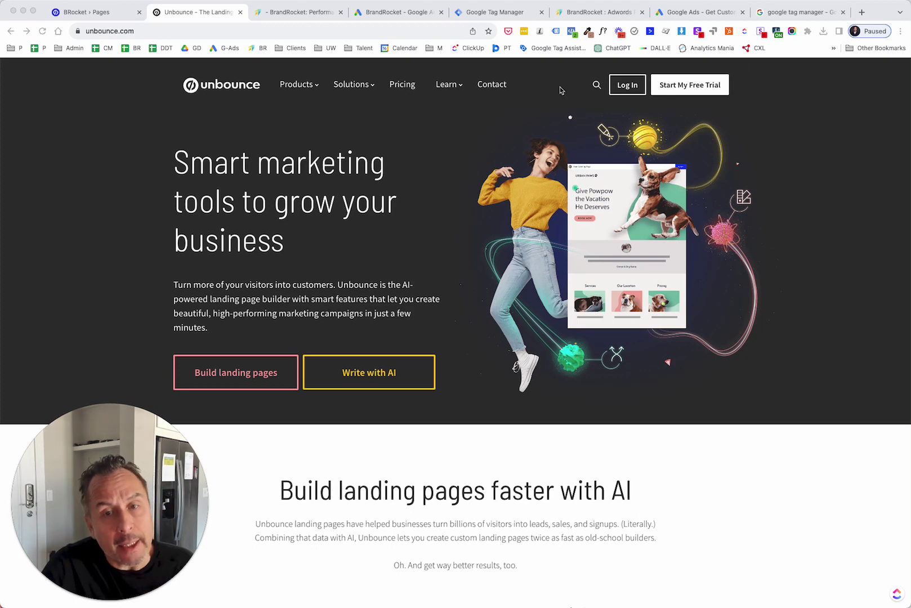
Look over the open Google Ads home page, the Google Tag Manager search results and the BrandRocket page with the Unbounce offer.
{"action": "left_click", "coordinate": [693, 17]}
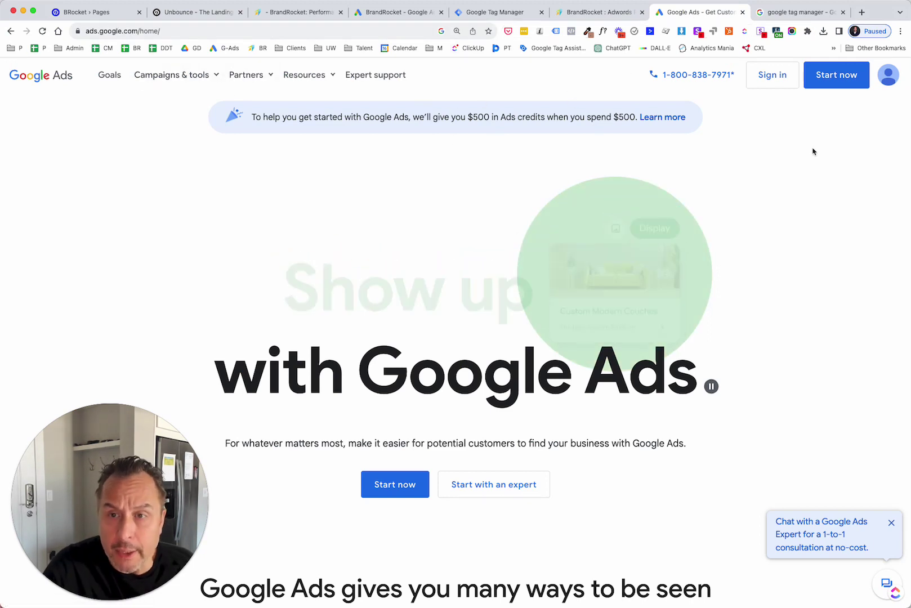
{"action": "left_click", "coordinate": [795, 15]}
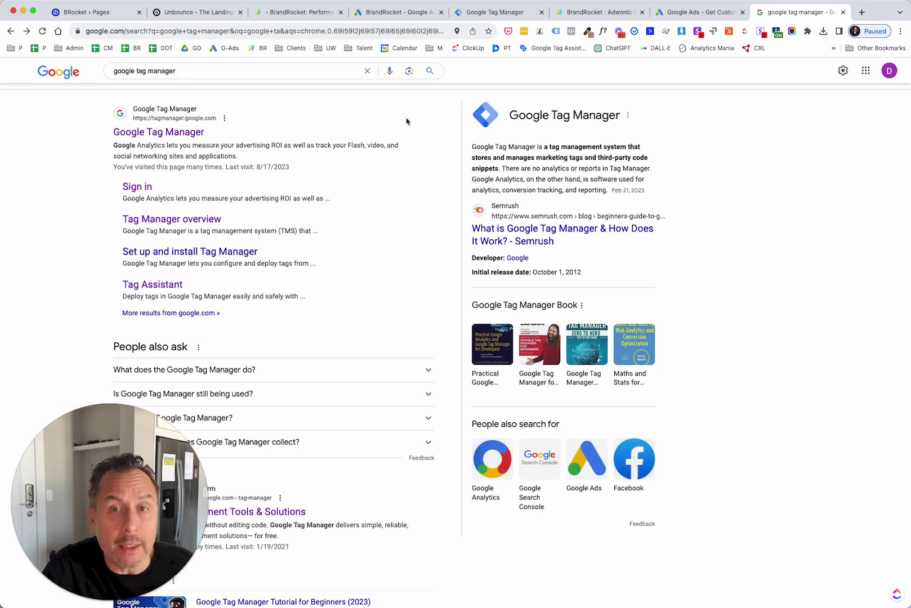
{"action": "scroll", "coordinate": [725, 121], "scroll_direction": "up", "scroll_amount": 1}
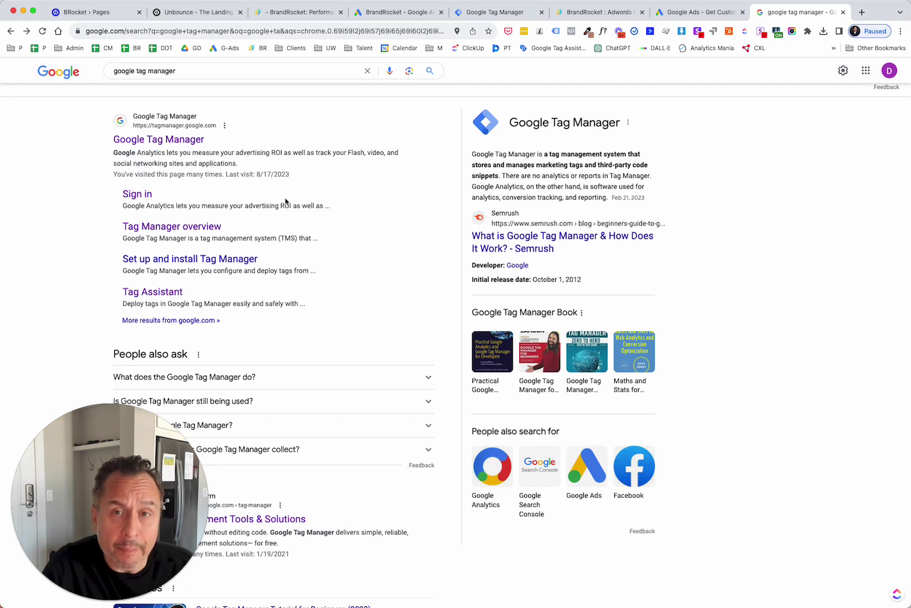
{"action": "left_click", "coordinate": [302, 13]}
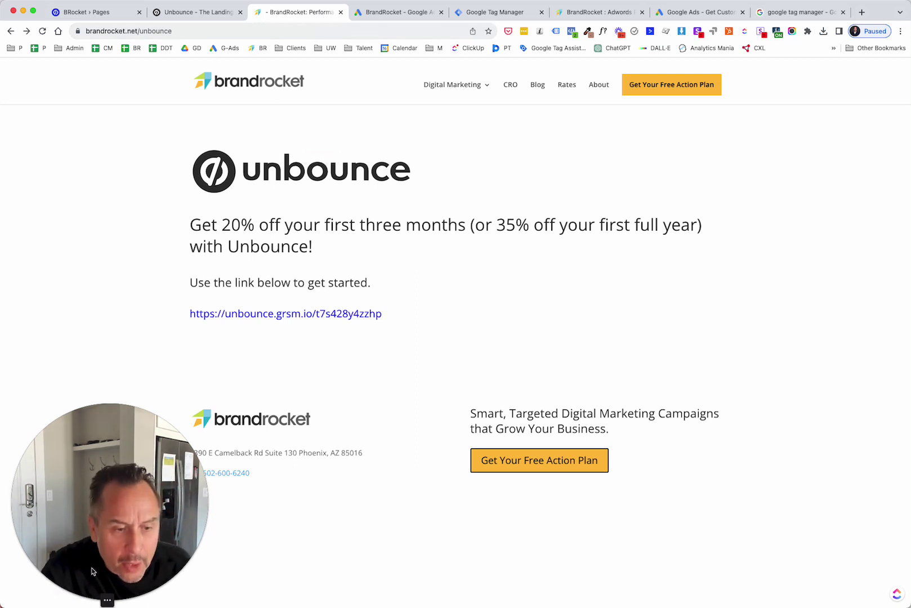
{"action": "mouse_move", "coordinate": [107, 601]}
{"action": "left_click", "coordinate": [78, 601]}
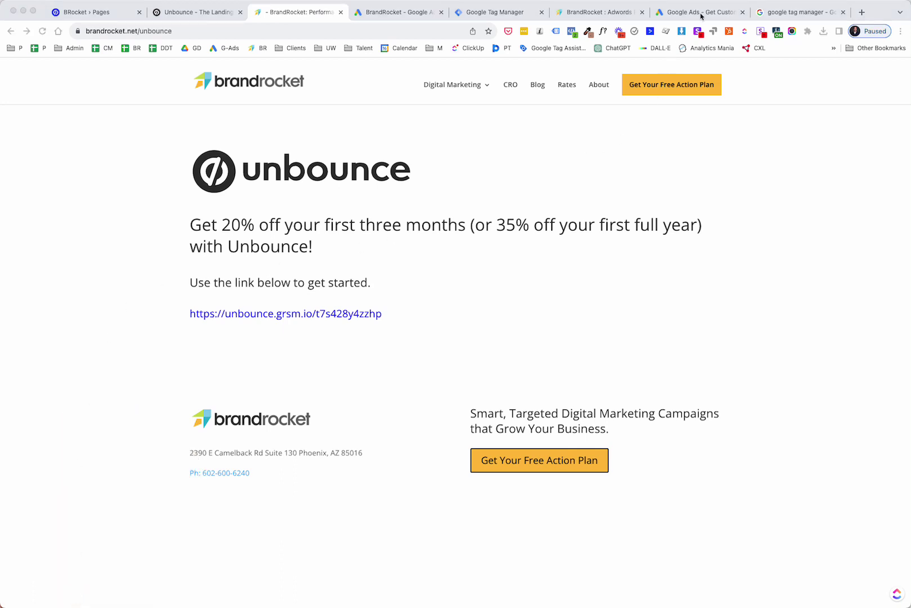
In the BrandRocket Google Ads account, leave the blank new conversion action and return to the campaigns overview.
{"action": "left_click", "coordinate": [408, 13]}
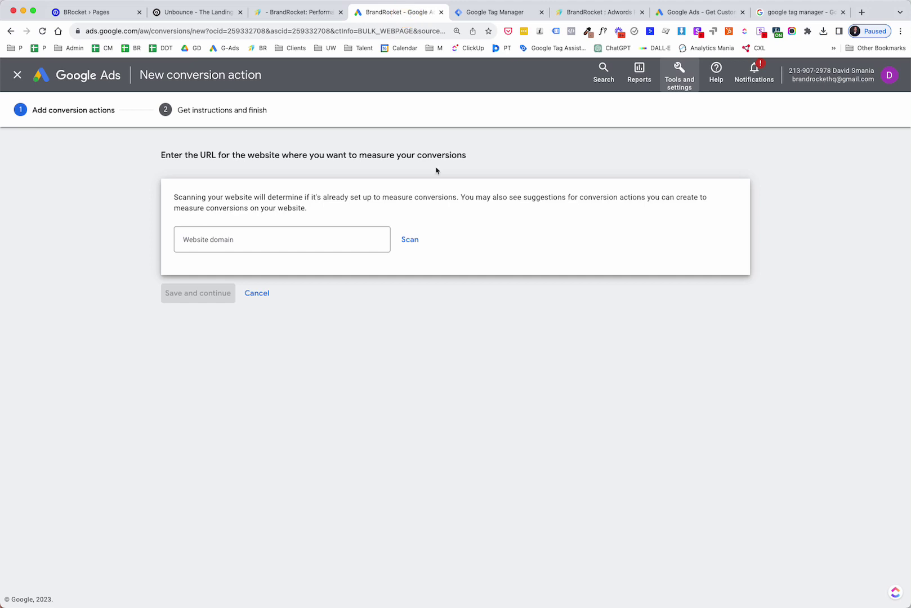
{"action": "left_click", "coordinate": [17, 75]}
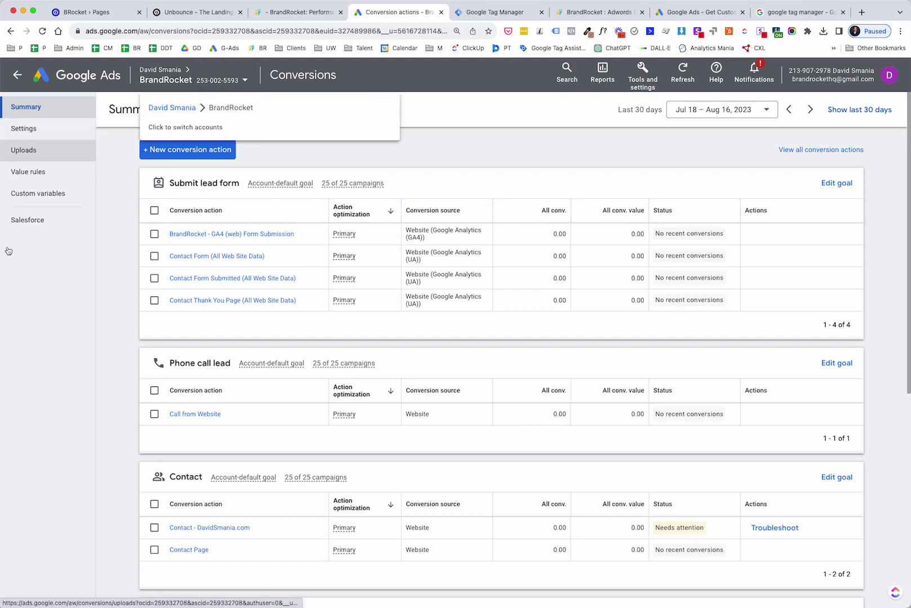
{"action": "left_click", "coordinate": [18, 74]}
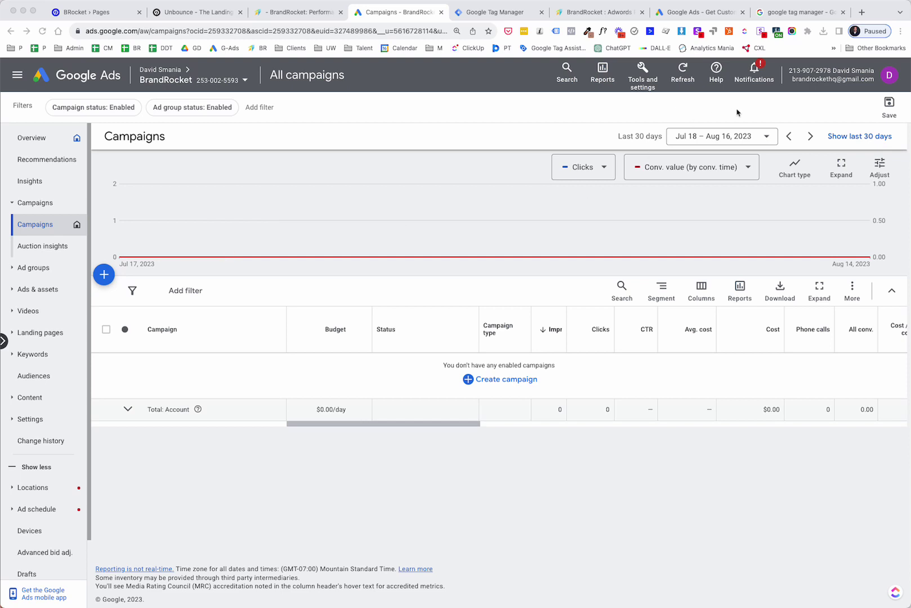
{"action": "left_click", "coordinate": [716, 107]}
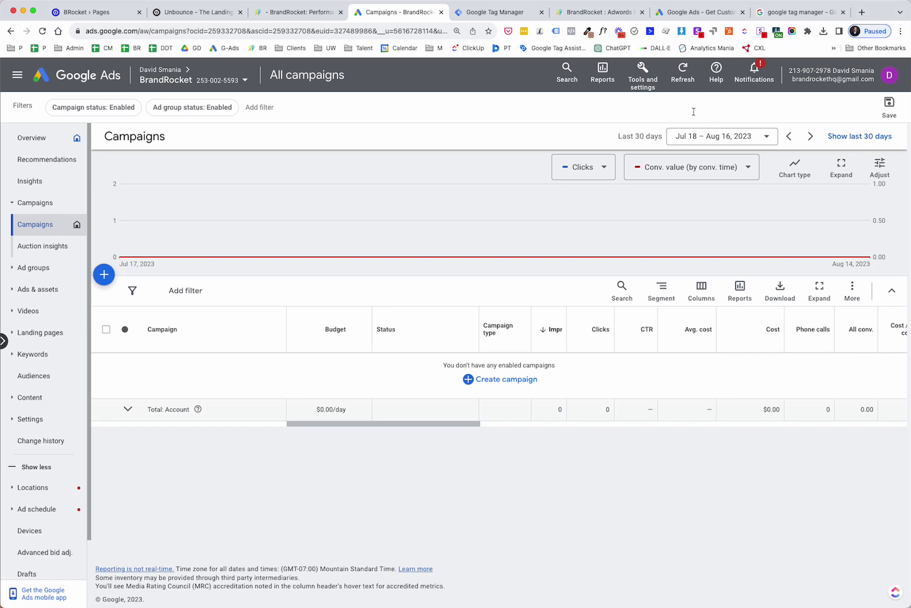
Open the account's conversions summary and start a new conversion action that tracks actions on a website.
{"action": "left_click", "coordinate": [642, 80]}
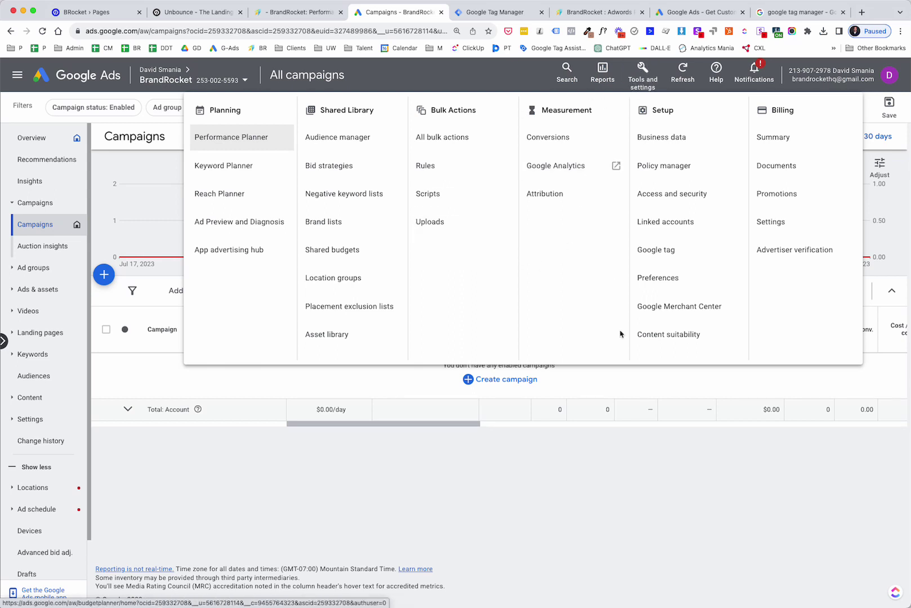
{"action": "left_click", "coordinate": [683, 479]}
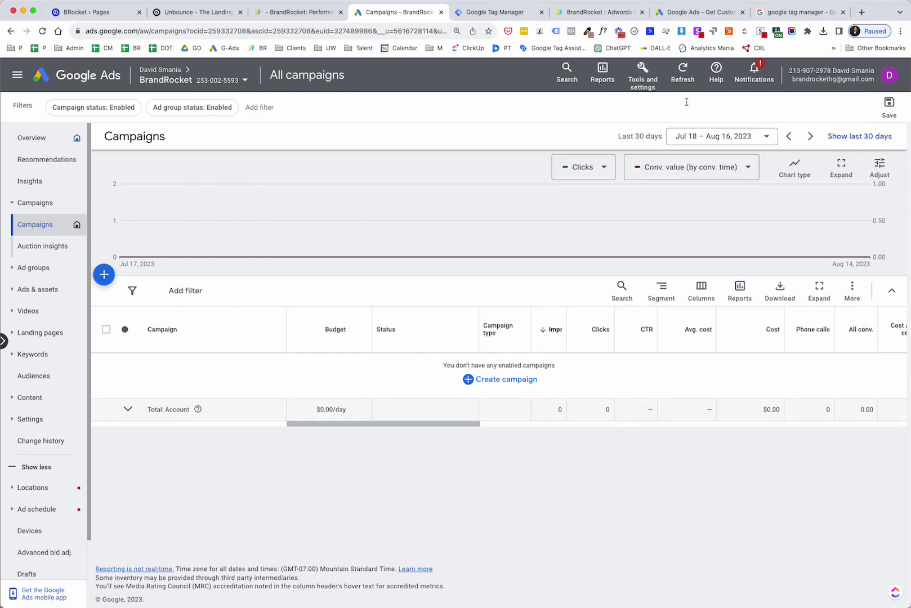
{"action": "left_click", "coordinate": [646, 86]}
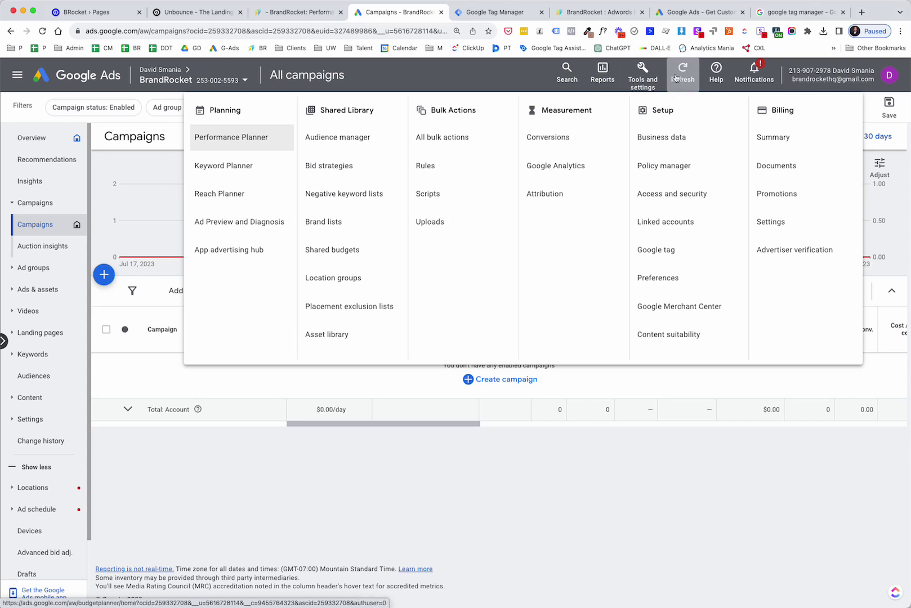
{"action": "left_click", "coordinate": [574, 130]}
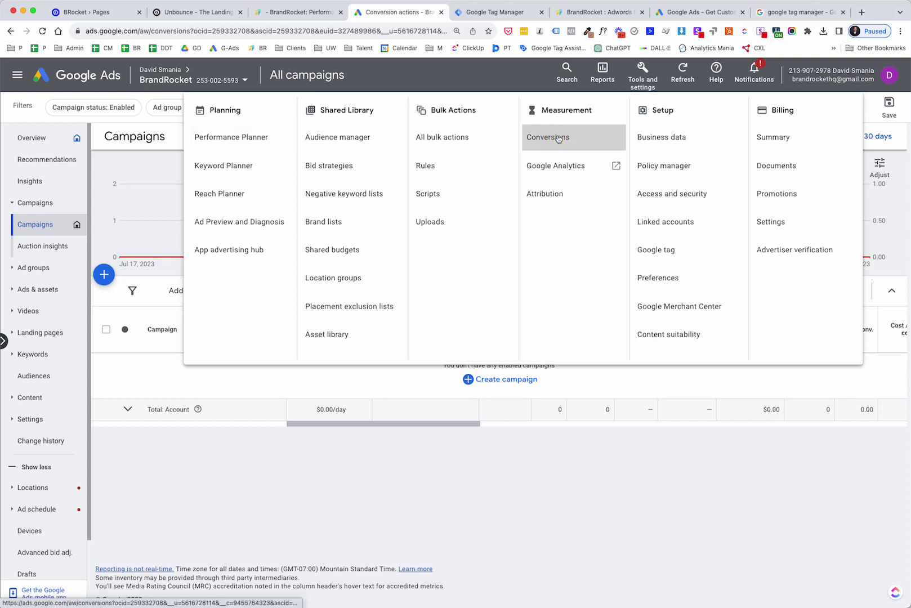
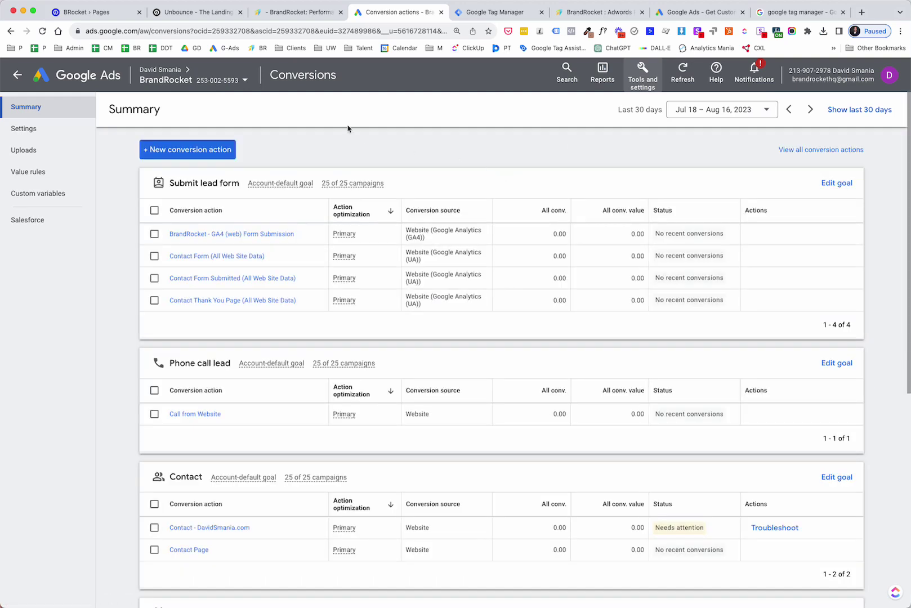
{"action": "left_click", "coordinate": [205, 151]}
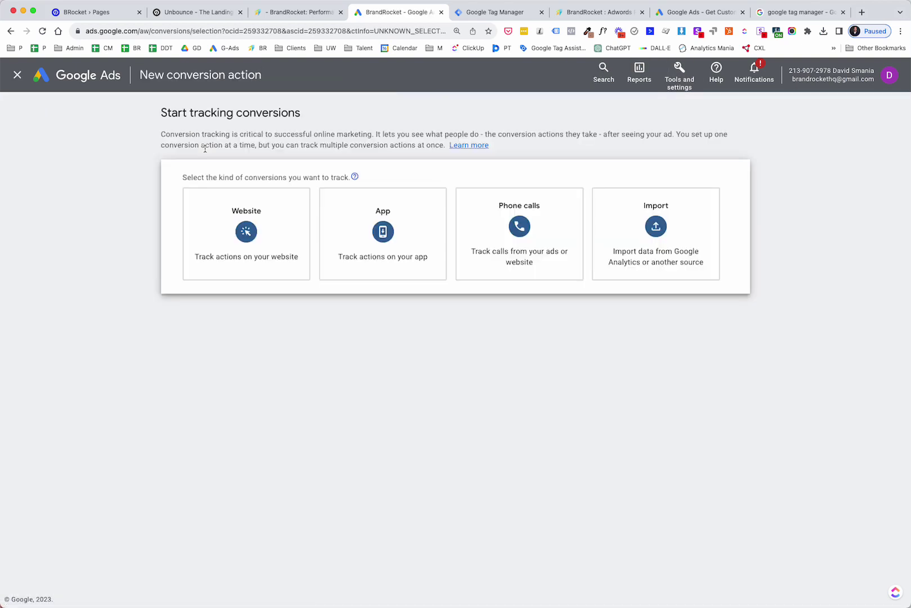
{"action": "left_click", "coordinate": [235, 225]}
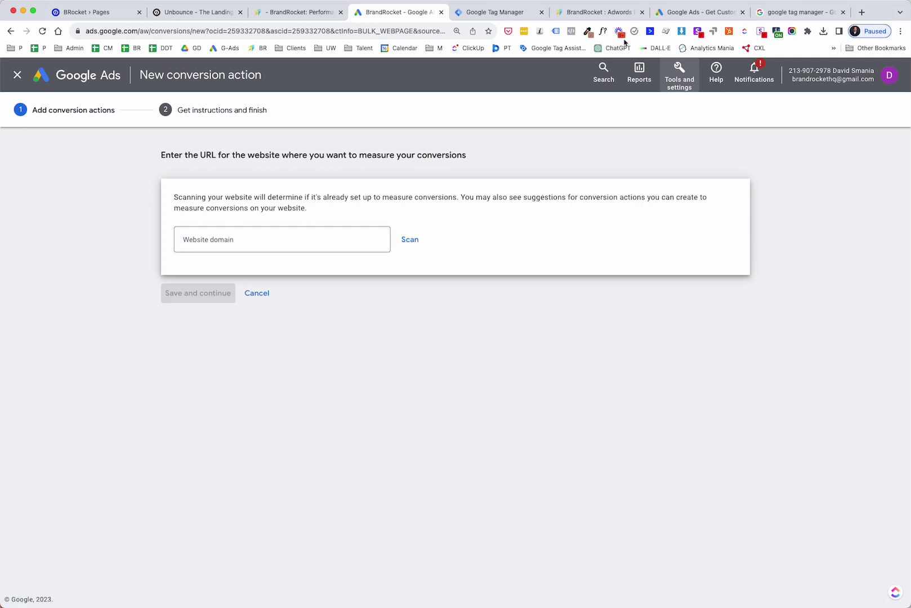
{"action": "left_click", "coordinate": [317, 11]}
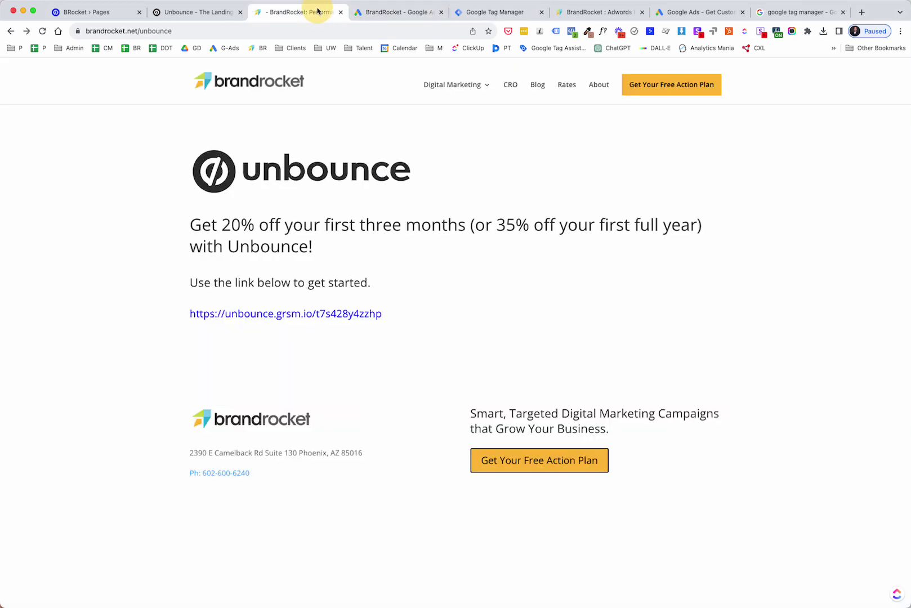
{"action": "left_click", "coordinate": [582, 14]}
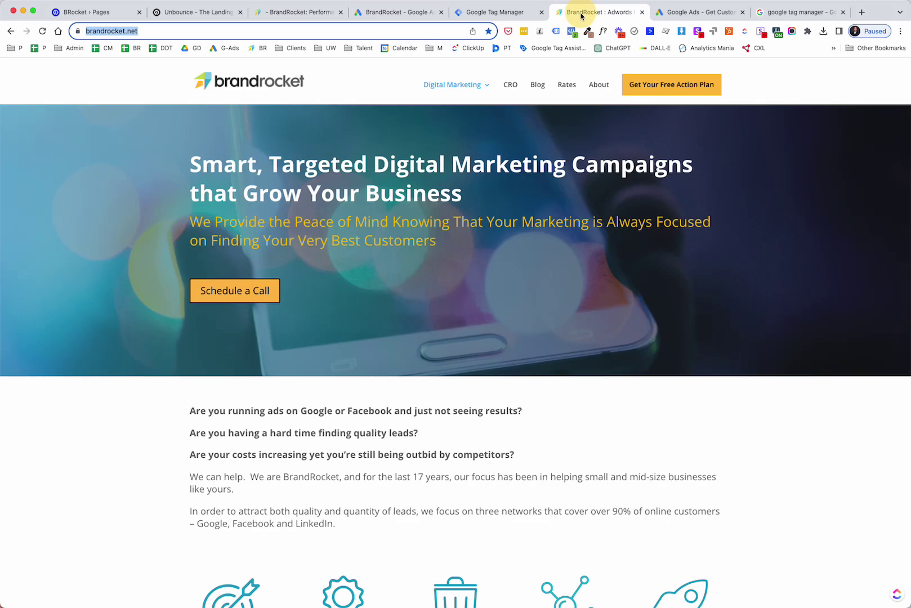
{"action": "right_click", "coordinate": [119, 33]}
{"action": "left_click", "coordinate": [148, 94]}
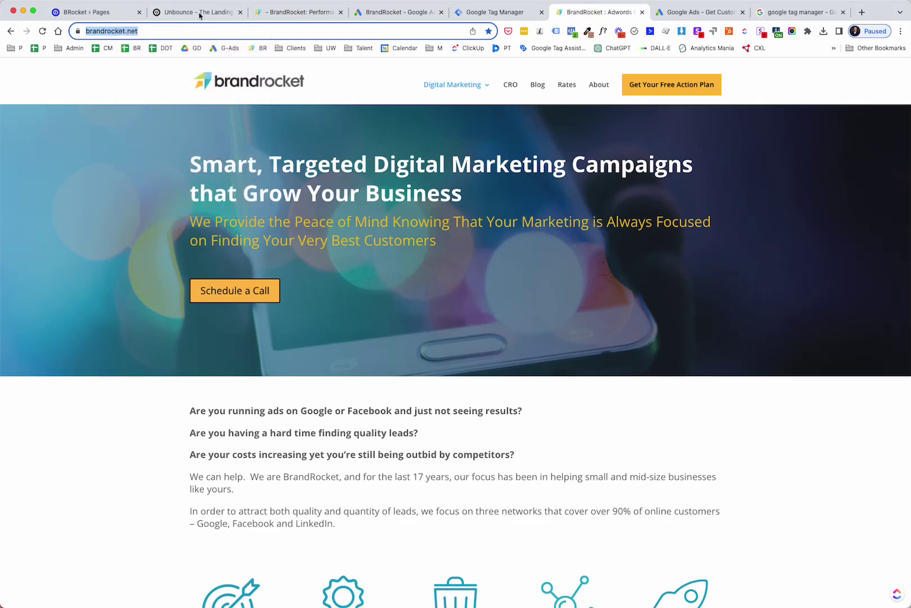
{"action": "left_click", "coordinate": [415, 13]}
{"action": "left_click", "coordinate": [261, 237]}
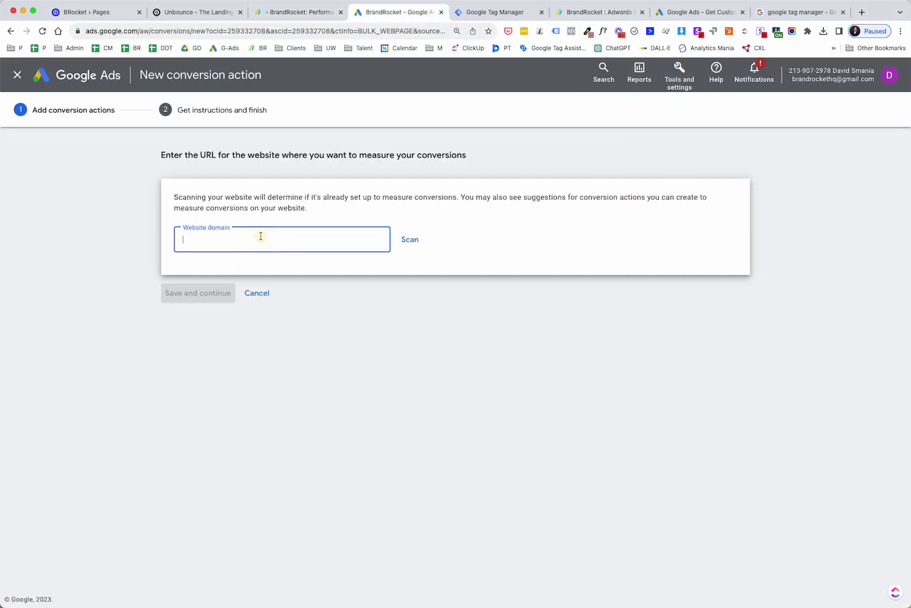
{"action": "key", "text": "super+v"}
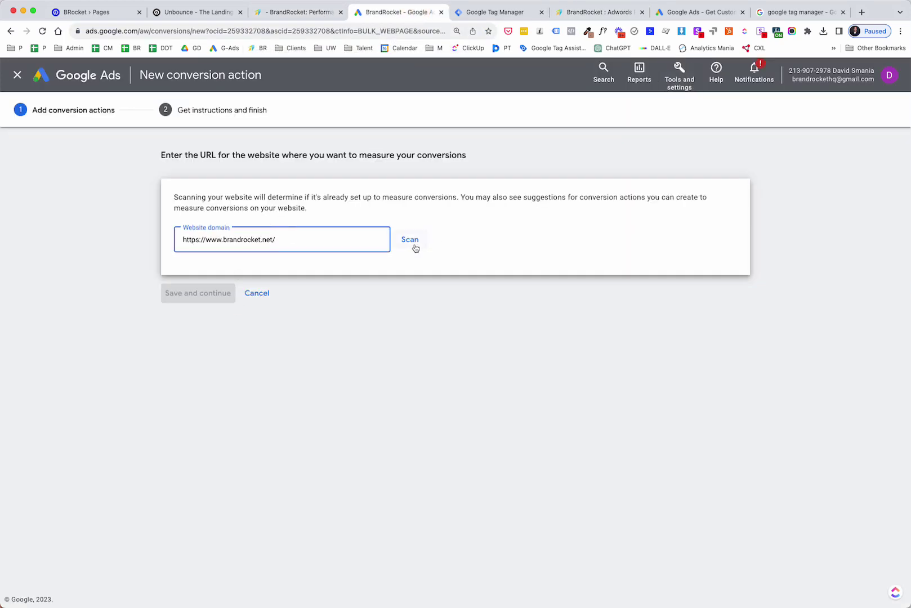
{"action": "left_click", "coordinate": [410, 246]}
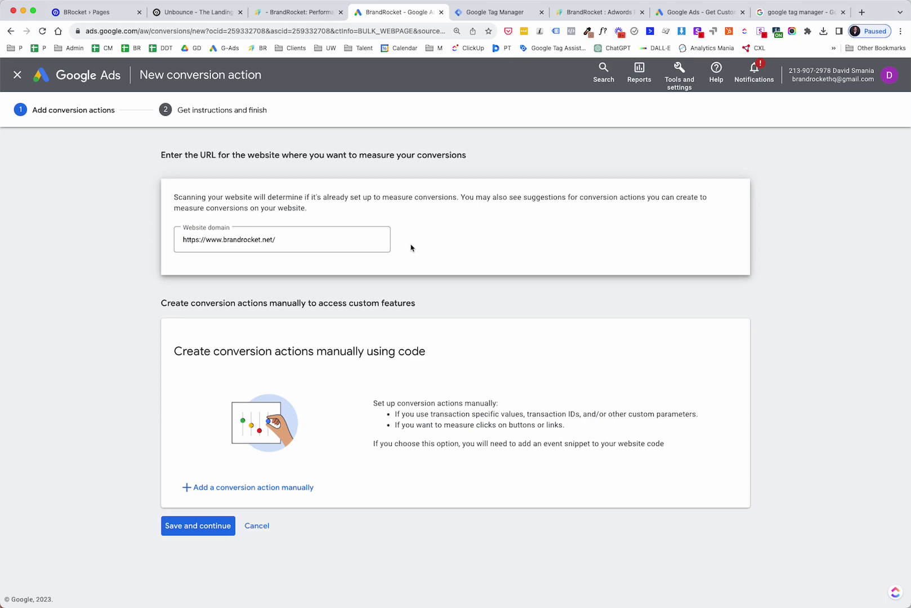
Add a conversion action manually and set its goal category to Submit lead form.
{"action": "left_click", "coordinate": [241, 488]}
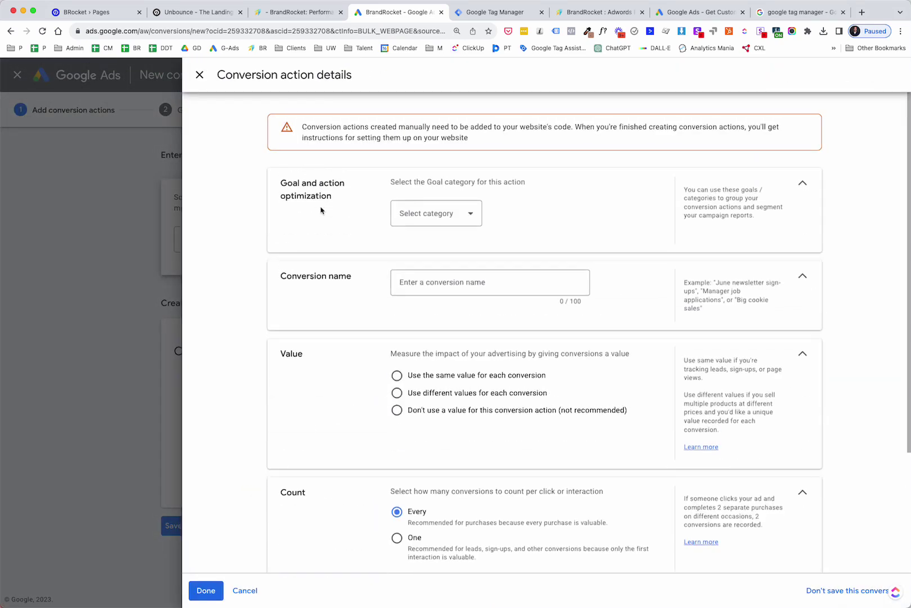
{"action": "scroll", "coordinate": [484, 164], "scroll_direction": "down", "scroll_amount": 1}
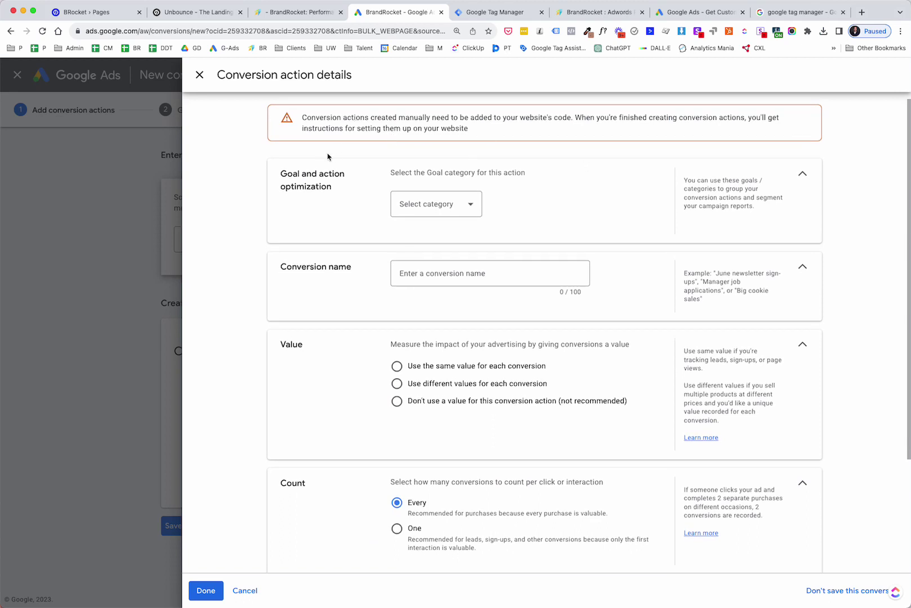
{"action": "scroll", "coordinate": [327, 157], "scroll_direction": "down", "scroll_amount": 2}
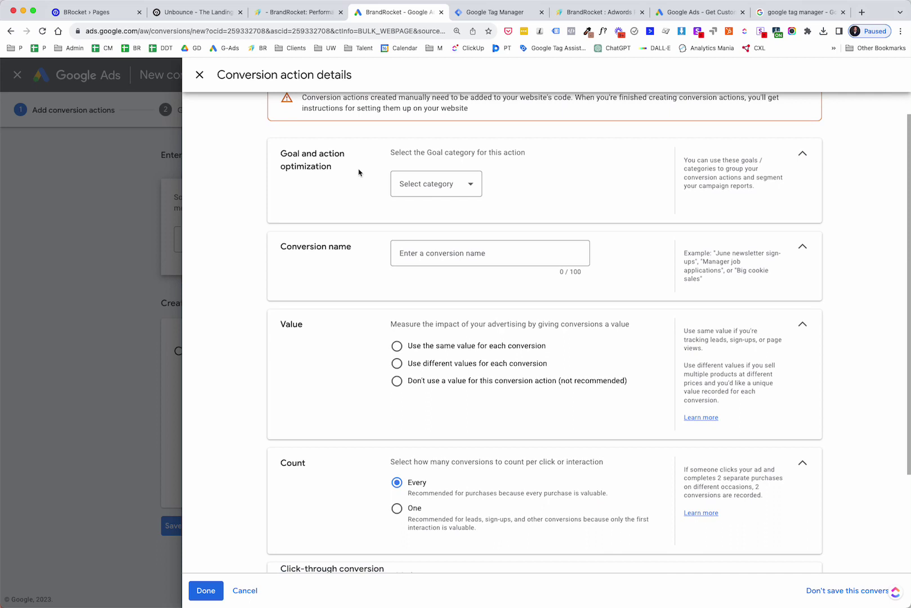
{"action": "left_click", "coordinate": [466, 186]}
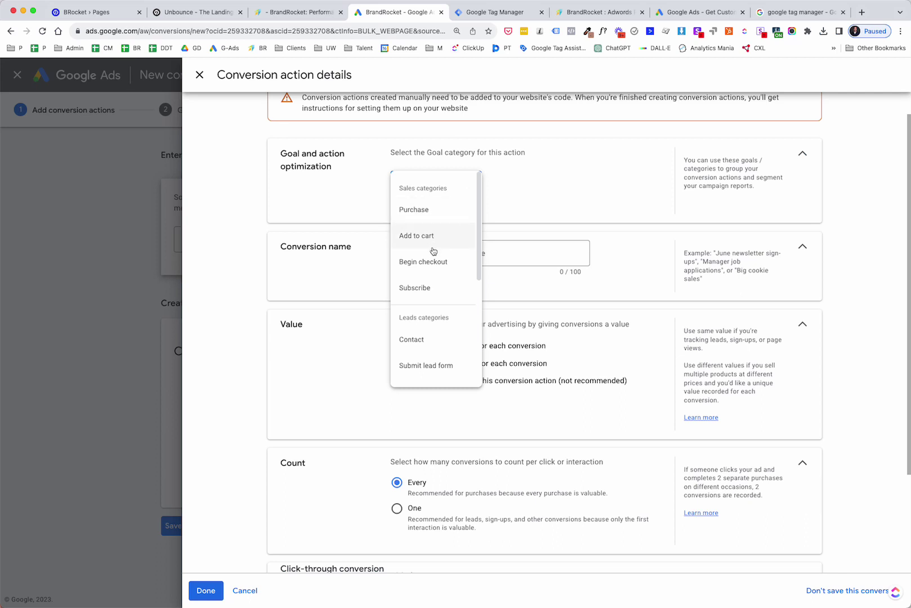
{"action": "scroll", "coordinate": [433, 251], "scroll_direction": "down", "scroll_amount": 1}
{"action": "scroll", "coordinate": [432, 267], "scroll_direction": "down", "scroll_amount": 1}
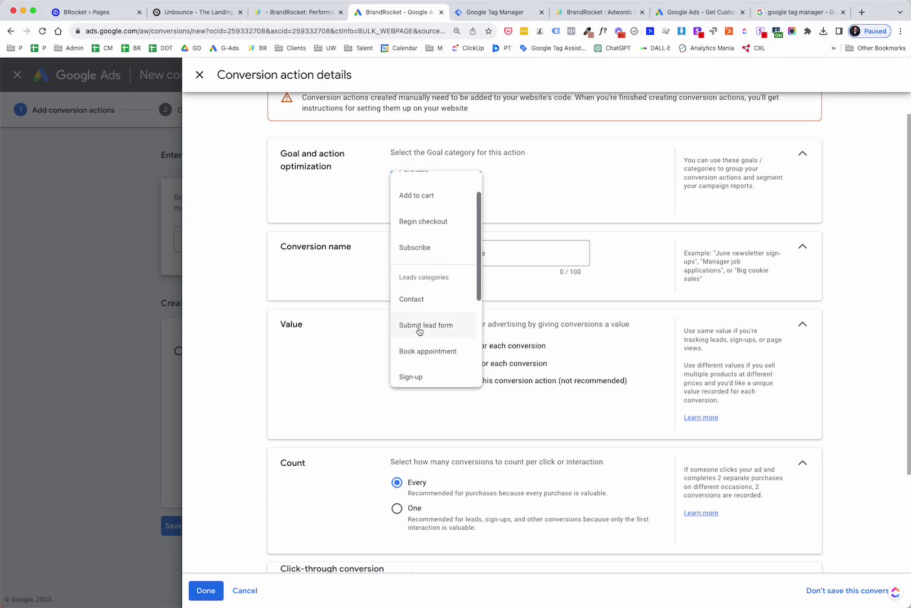
{"action": "scroll", "coordinate": [447, 332], "scroll_direction": "down", "scroll_amount": 4}
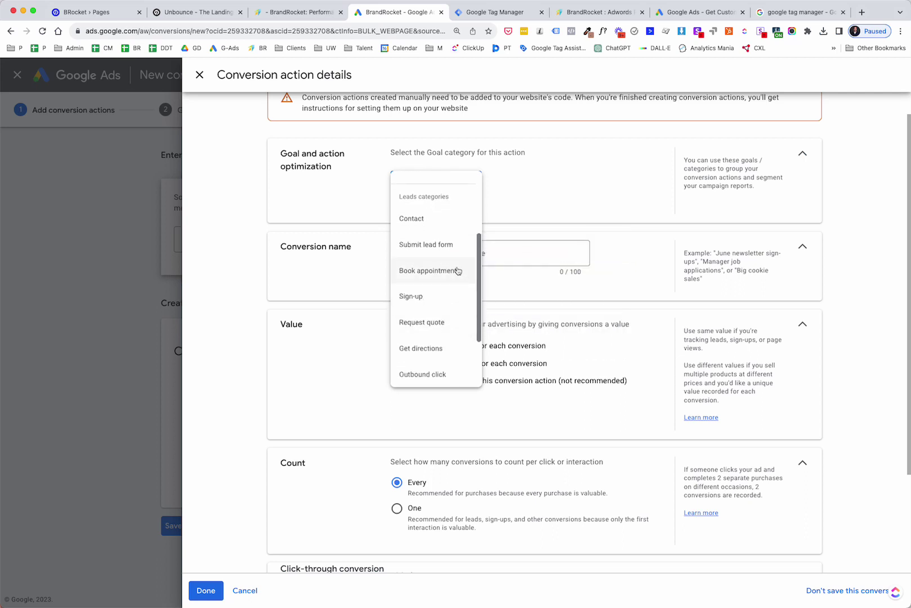
{"action": "left_click", "coordinate": [438, 246]}
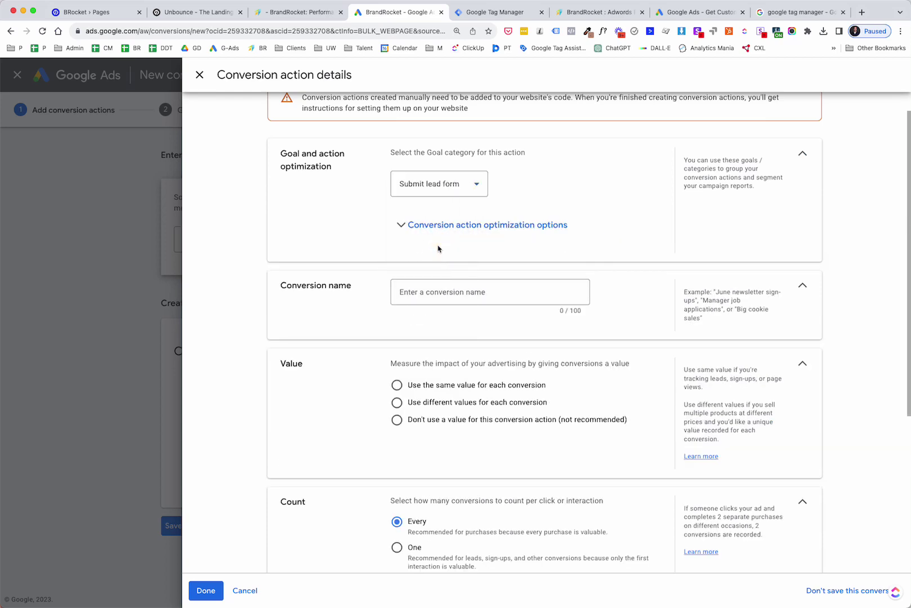
Expand the conversion action optimization options and review the primary and secondary action choices.
{"action": "left_click", "coordinate": [398, 226]}
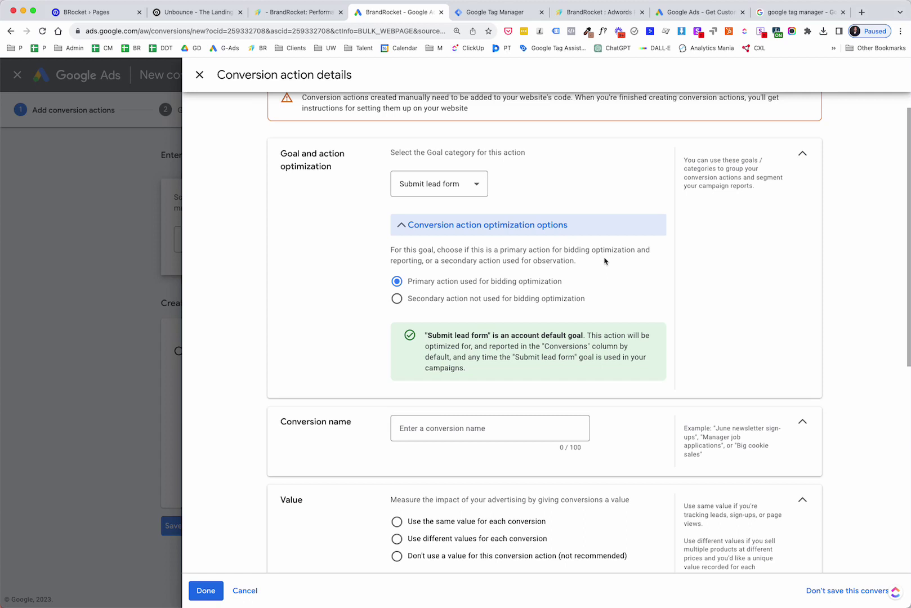
{"action": "scroll", "coordinate": [465, 307], "scroll_direction": "up", "scroll_amount": 1}
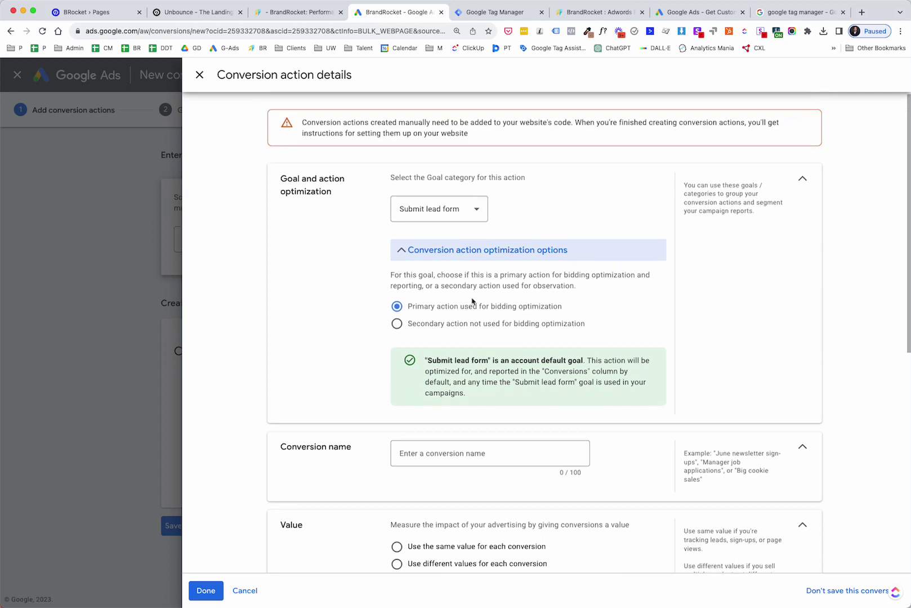
{"action": "scroll", "coordinate": [472, 301], "scroll_direction": "down", "scroll_amount": 1}
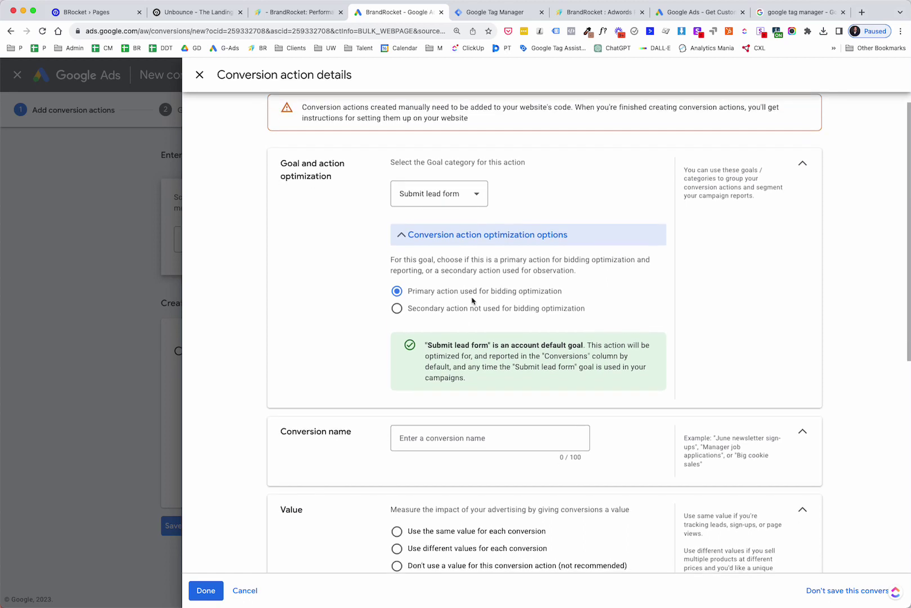
Name the conversion "Form Submission - Unbounce".
{"action": "scroll", "coordinate": [513, 298], "scroll_direction": "down", "scroll_amount": 3}
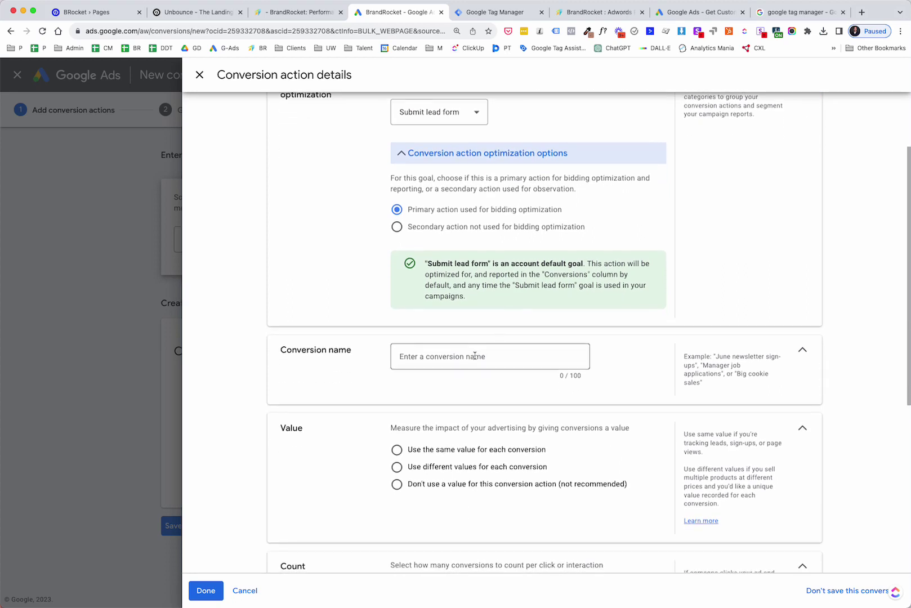
{"action": "left_click", "coordinate": [474, 356]}
{"action": "type", "text": "Form Submission - Unbounce"}
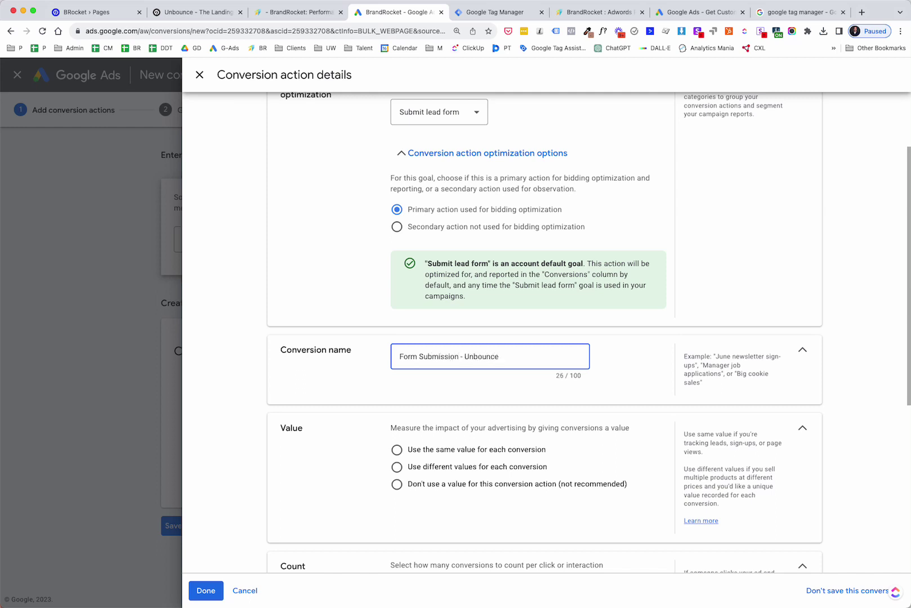
{"action": "scroll", "coordinate": [427, 448], "scroll_direction": "down", "scroll_amount": 5}
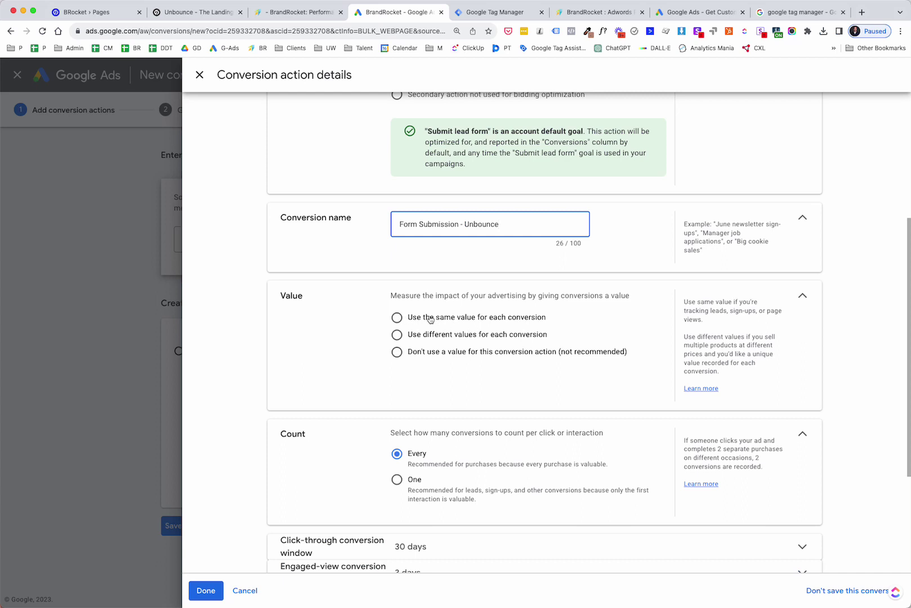
Use the same value for each conversion and set it to 50 US dollars.
{"action": "left_click", "coordinate": [397, 317]}
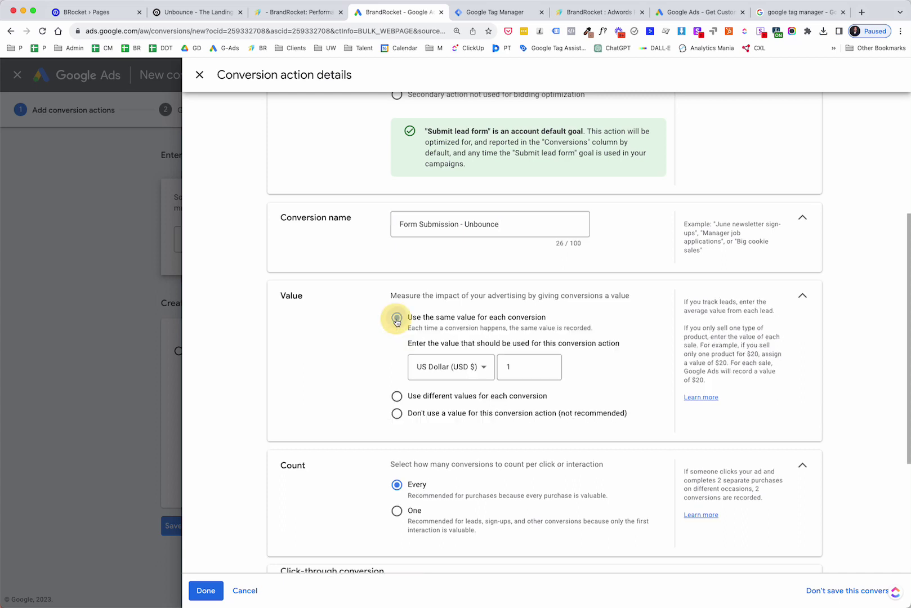
{"action": "left_click", "coordinate": [514, 367]}
{"action": "key", "text": "BackSpace"}
{"action": "type", "text": "50"}
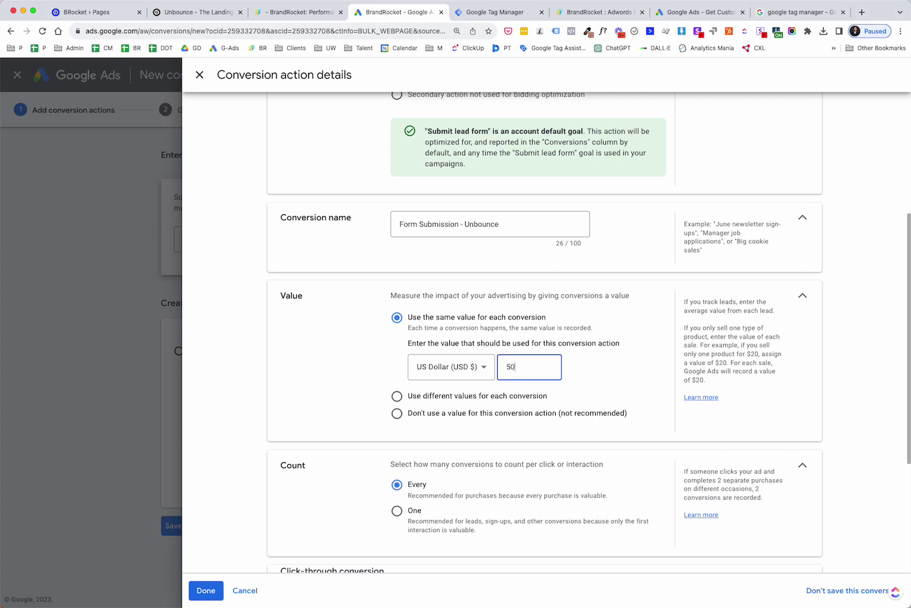
Set the conversion count to One so only the first interaction is counted.
{"action": "scroll", "coordinate": [514, 421], "scroll_direction": "down", "scroll_amount": 3}
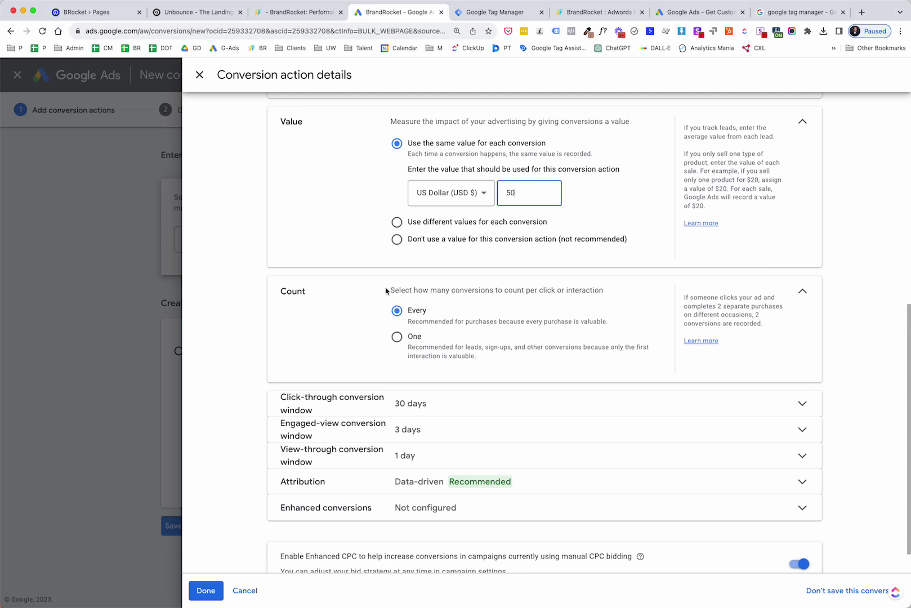
{"action": "scroll", "coordinate": [418, 280], "scroll_direction": "down", "scroll_amount": 1}
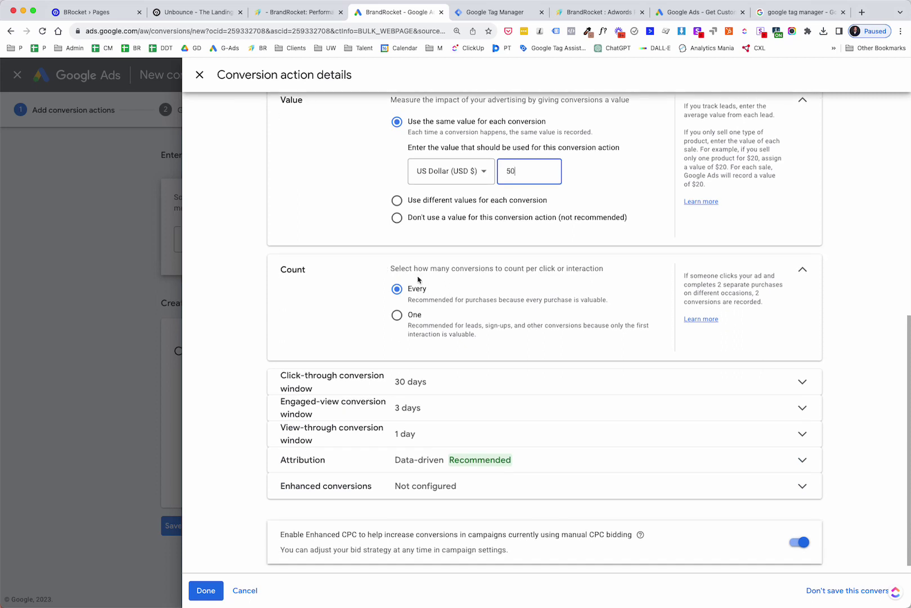
{"action": "left_click", "coordinate": [397, 317]}
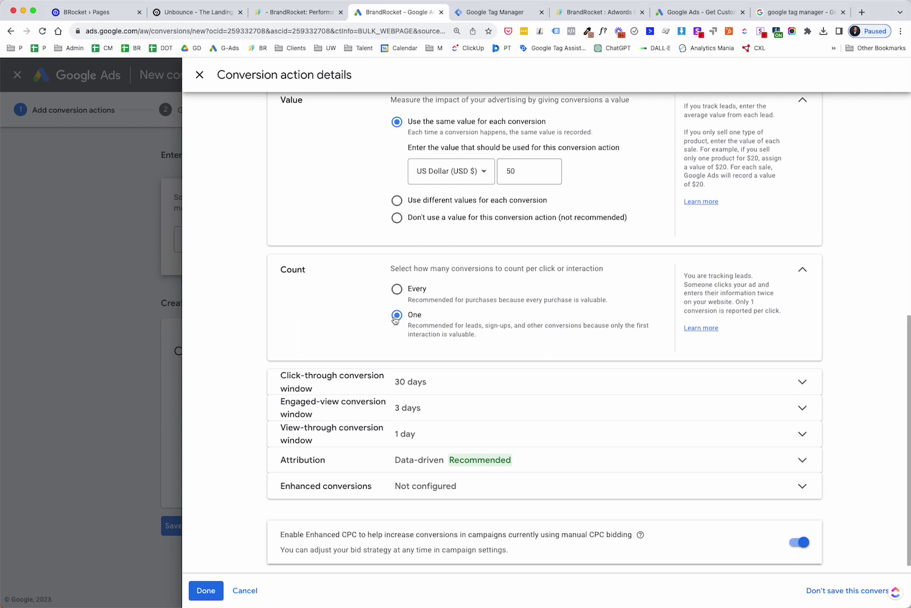
Set the click-through conversion window to 90 days.
{"action": "scroll", "coordinate": [410, 321], "scroll_direction": "down", "scroll_amount": 1}
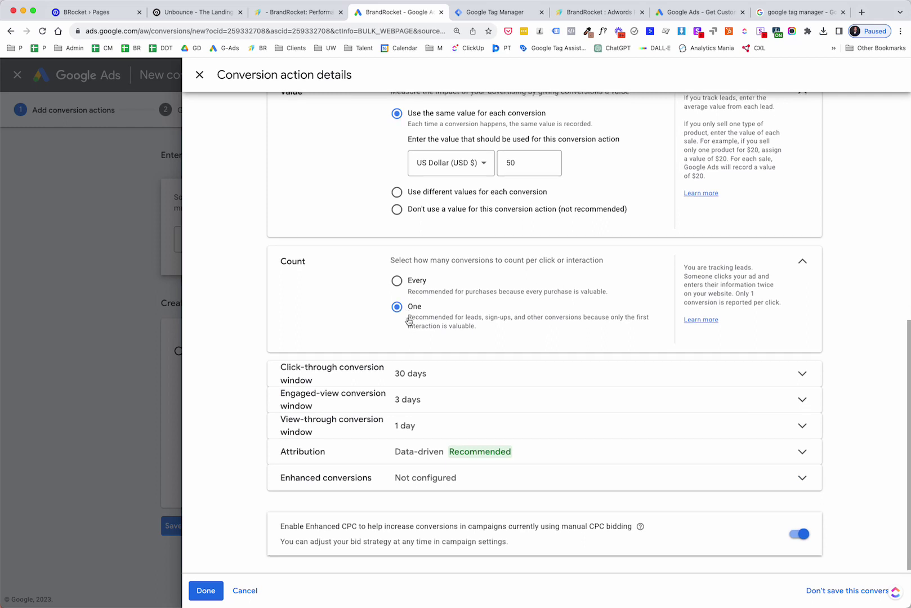
{"action": "left_click", "coordinate": [525, 378]}
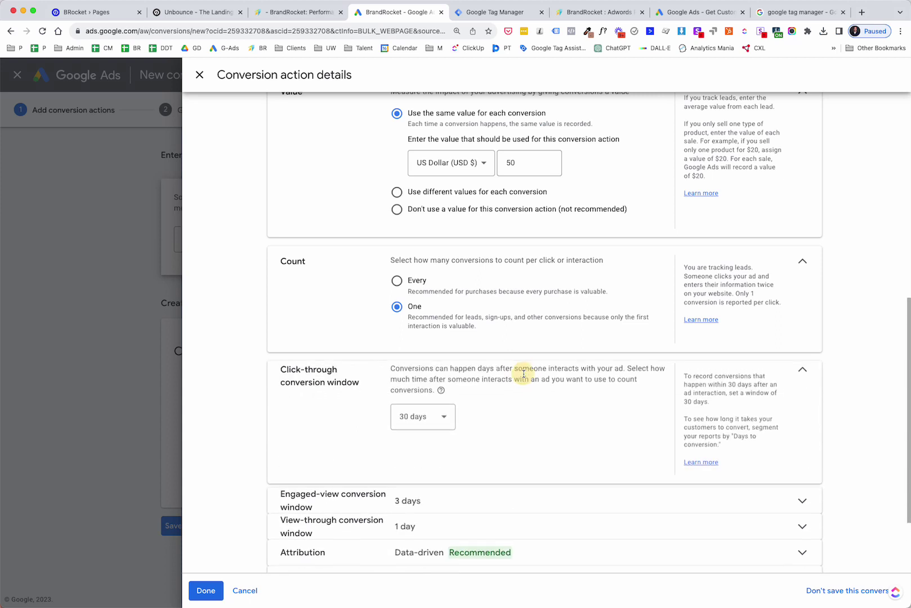
{"action": "left_click", "coordinate": [444, 422]}
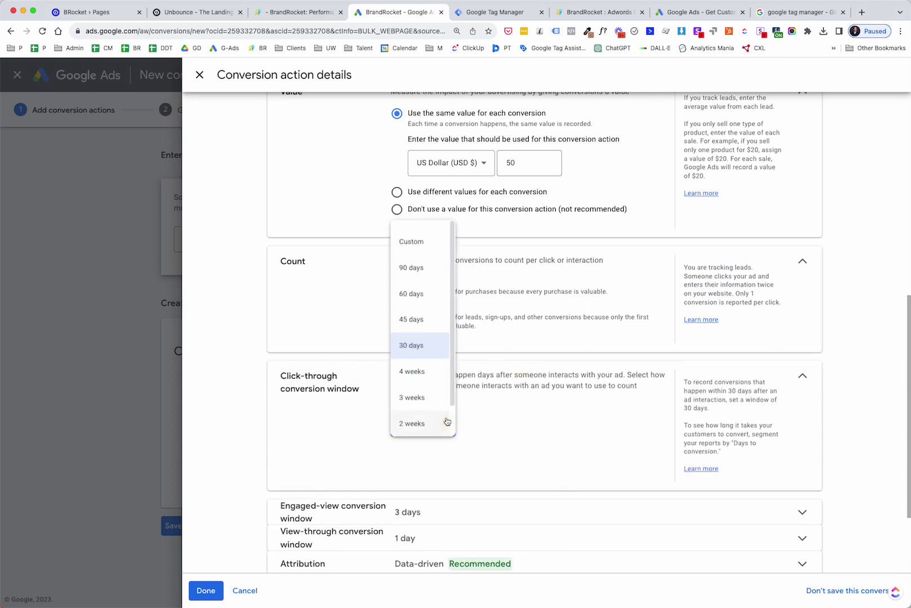
{"action": "left_click", "coordinate": [416, 268]}
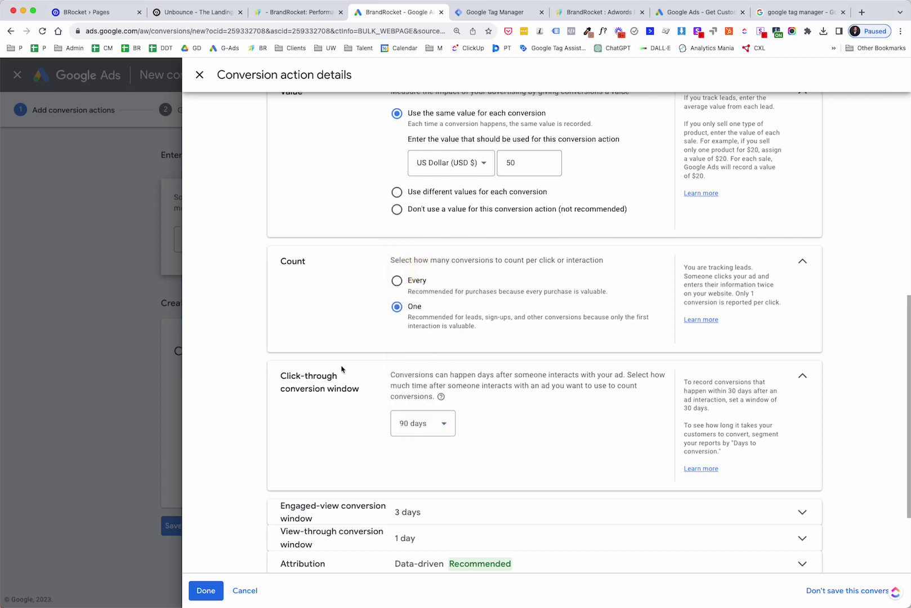
Turn off Enhanced CPC for manual CPC campaigns and confirm the conversion action details.
{"action": "scroll", "coordinate": [399, 368], "scroll_direction": "down", "scroll_amount": 2}
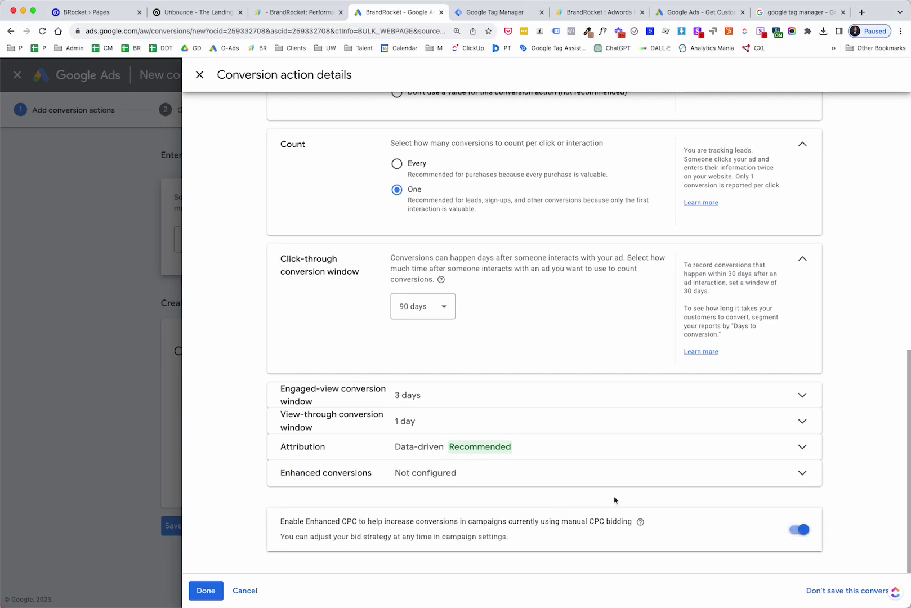
{"action": "left_click", "coordinate": [795, 532]}
{"action": "scroll", "coordinate": [671, 499], "scroll_direction": "up", "scroll_amount": 15}
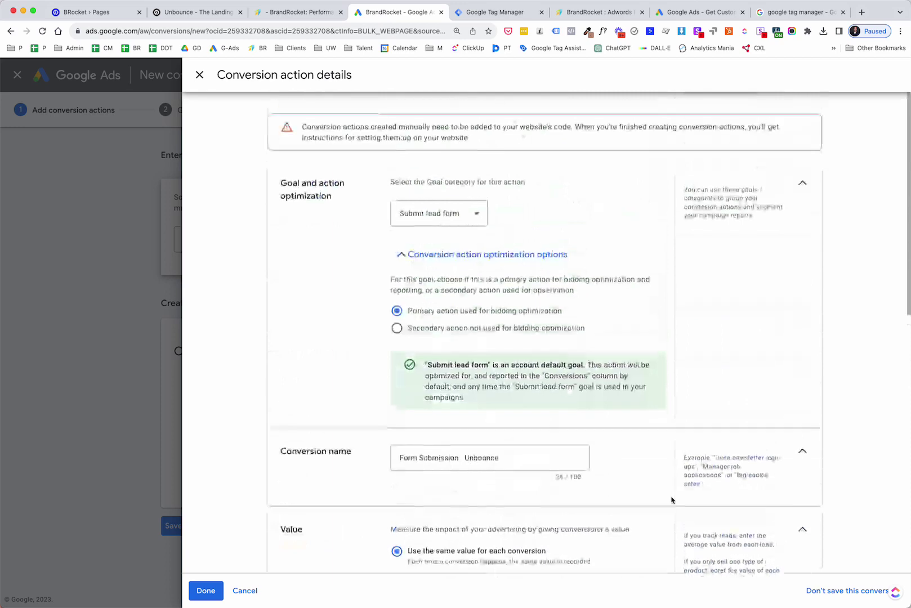
{"action": "scroll", "coordinate": [354, 289], "scroll_direction": "down", "scroll_amount": 9}
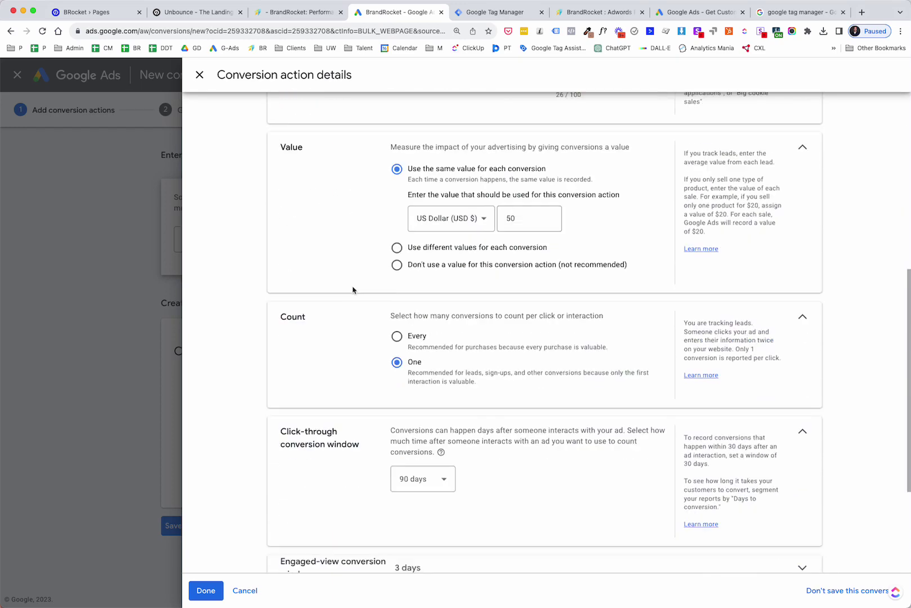
{"action": "scroll", "coordinate": [324, 519], "scroll_direction": "down", "scroll_amount": 2}
{"action": "left_click", "coordinate": [204, 589]}
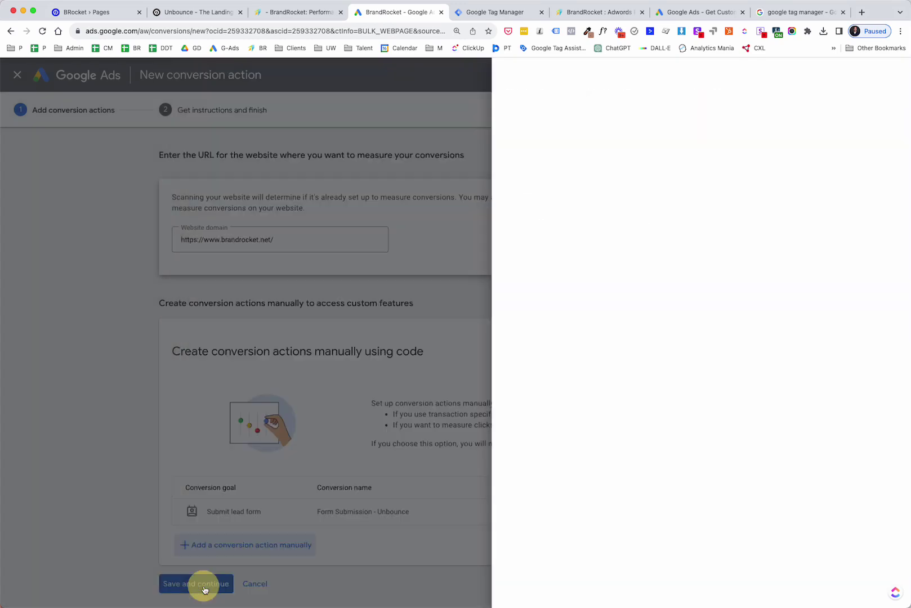
Save the conversion action and open its Google Tag Manager setup instructions.
{"action": "scroll", "coordinate": [480, 251], "scroll_direction": "down", "scroll_amount": 1}
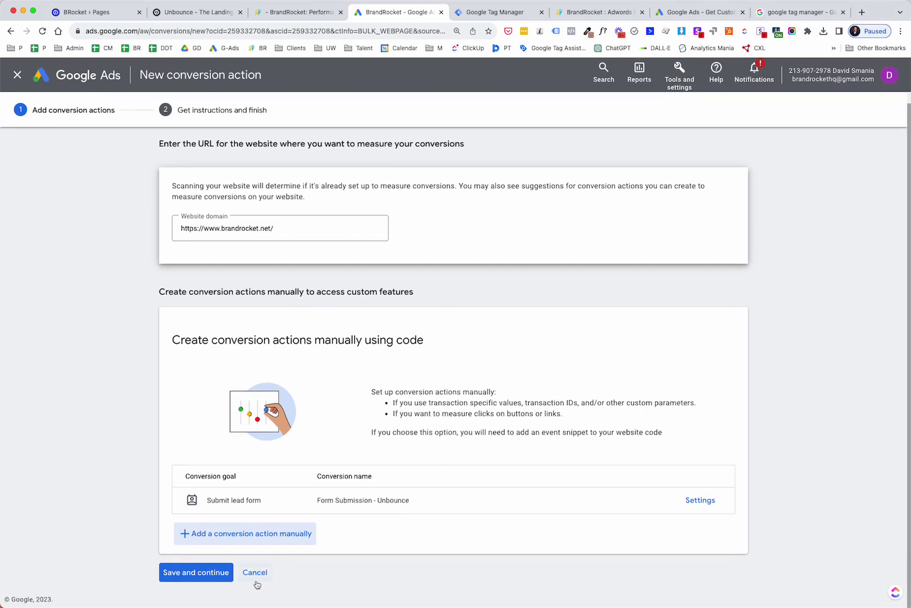
{"action": "left_click", "coordinate": [219, 577]}
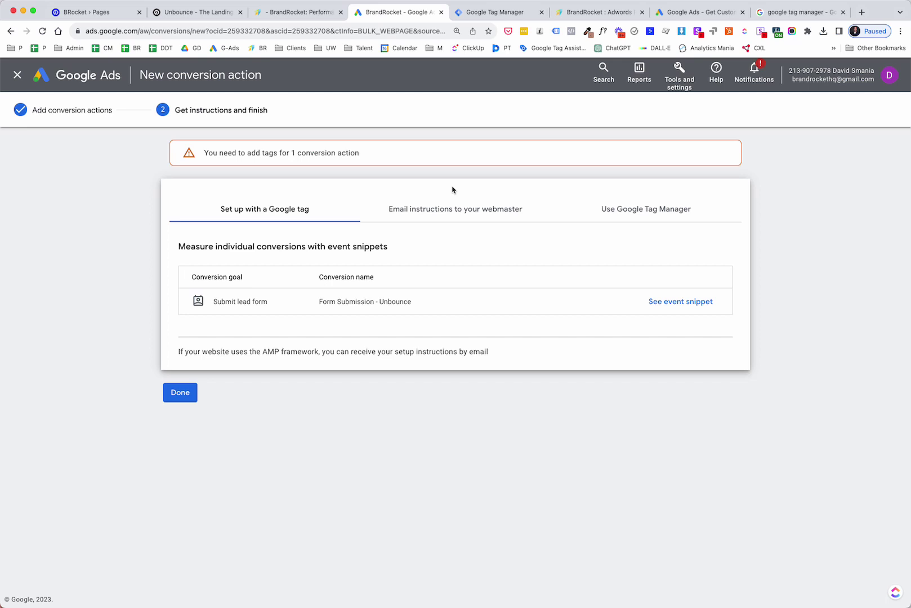
{"action": "left_click", "coordinate": [265, 209]}
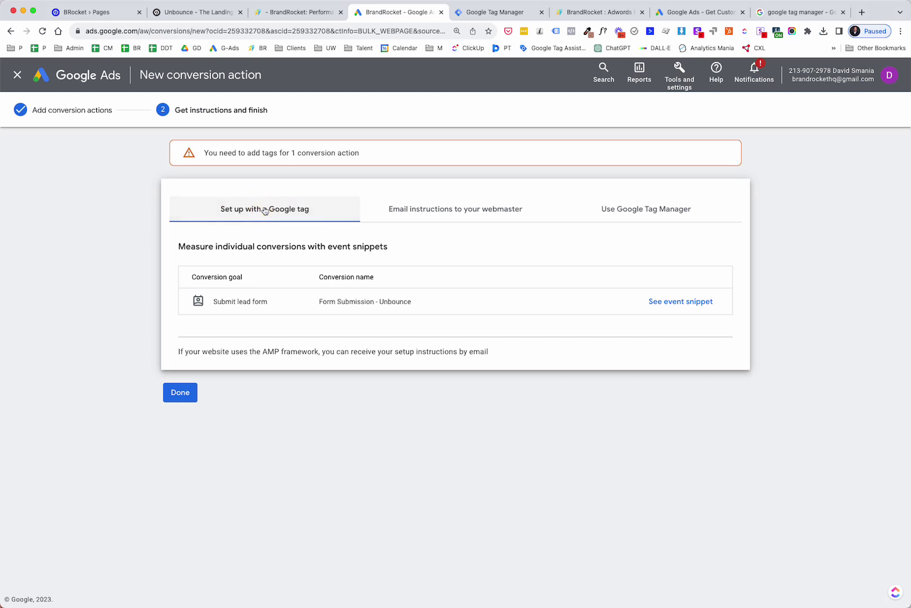
{"action": "left_click", "coordinate": [265, 210]}
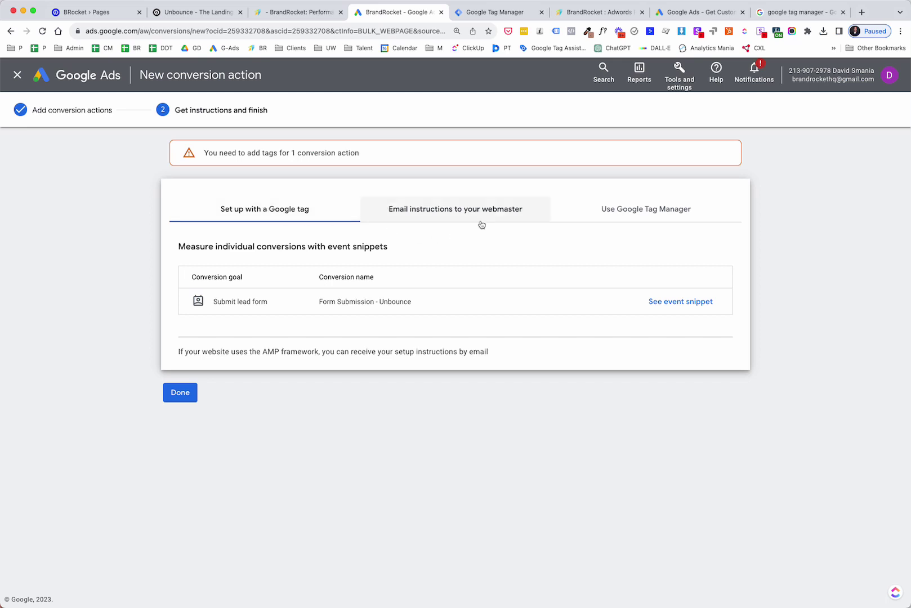
{"action": "left_click", "coordinate": [626, 209]}
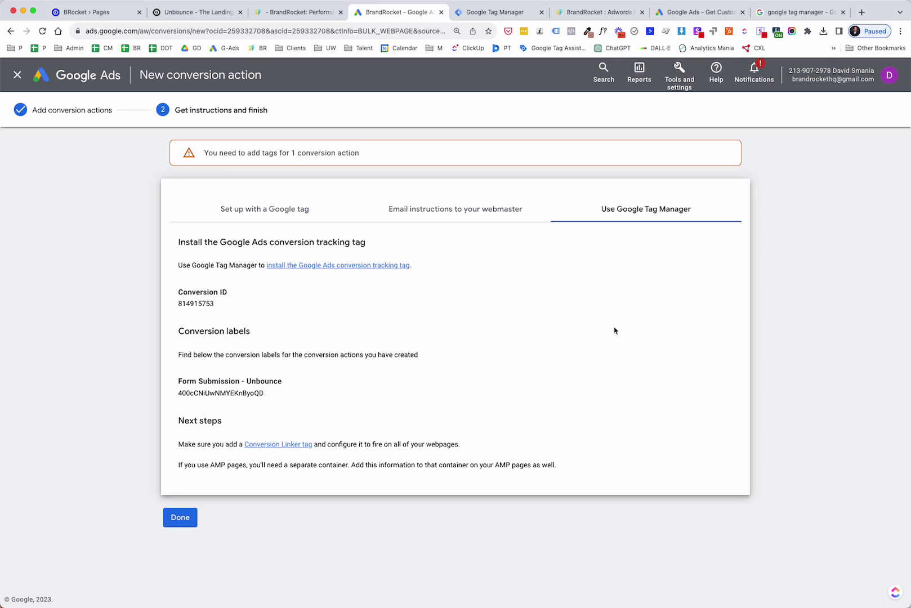
Switch to Google Tag Manager and create a Google Ads Conversion Tracking tag named "Google Conversion - Unbounce Form Submission".
{"action": "left_click", "coordinate": [509, 12]}
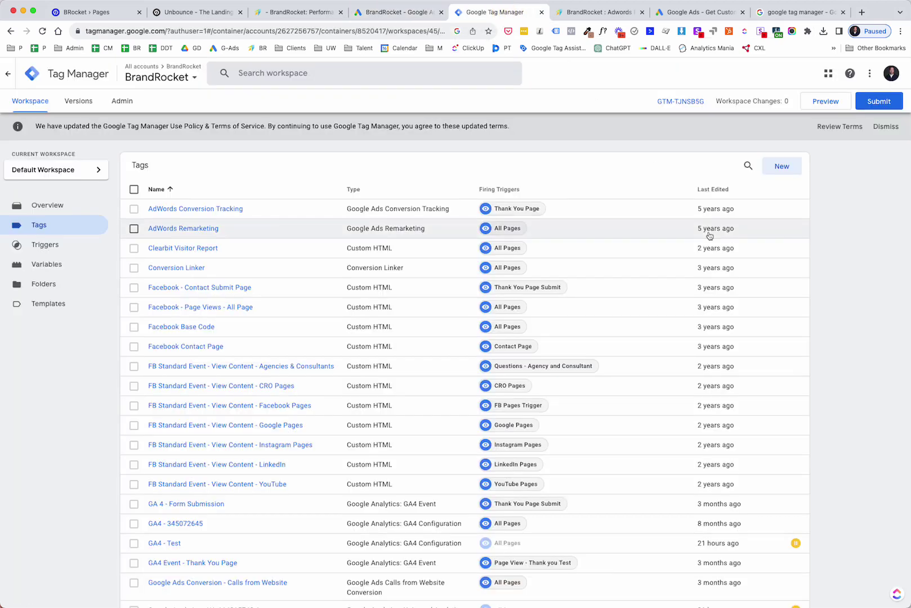
{"action": "scroll", "coordinate": [710, 235], "scroll_direction": "down", "scroll_amount": 1}
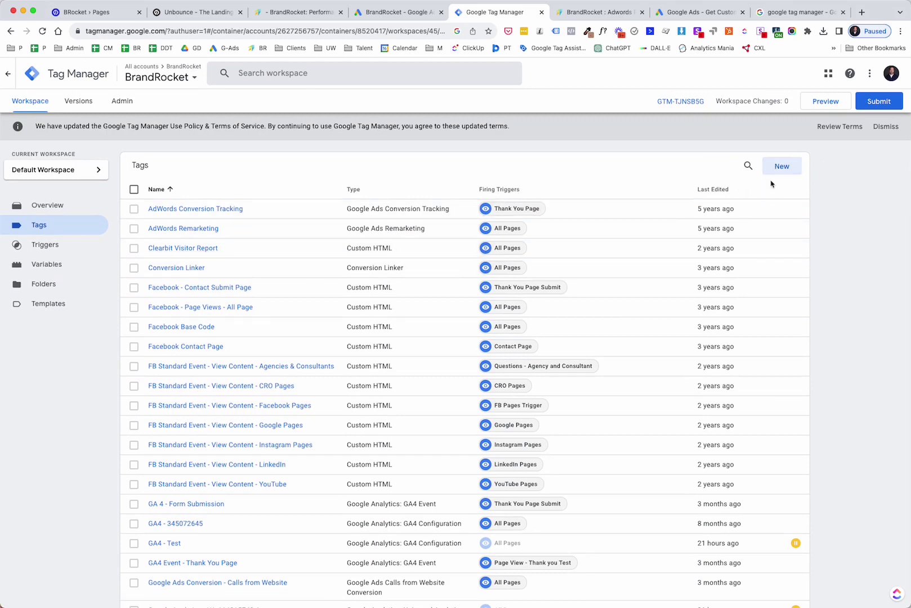
{"action": "left_click", "coordinate": [782, 166]}
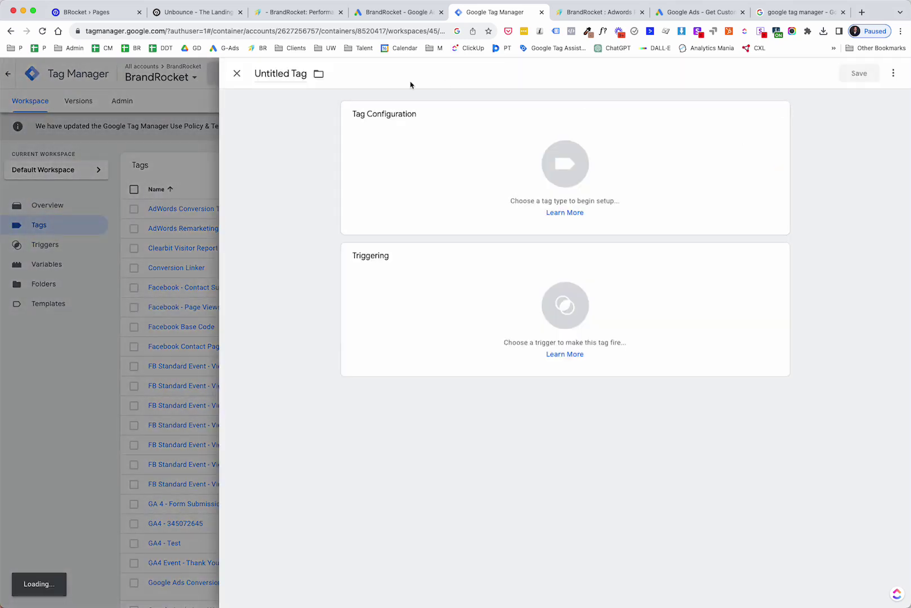
{"action": "left_click", "coordinate": [281, 73]}
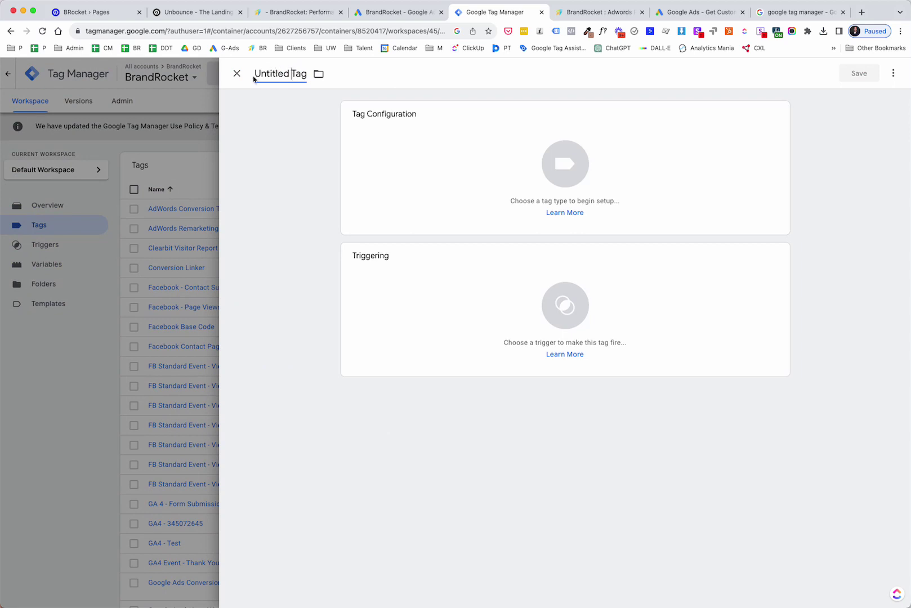
{"action": "left_click_drag", "start_coordinate": [255, 74], "coordinate": [304, 74]}
{"action": "type", "text": "Google Conversion -"}
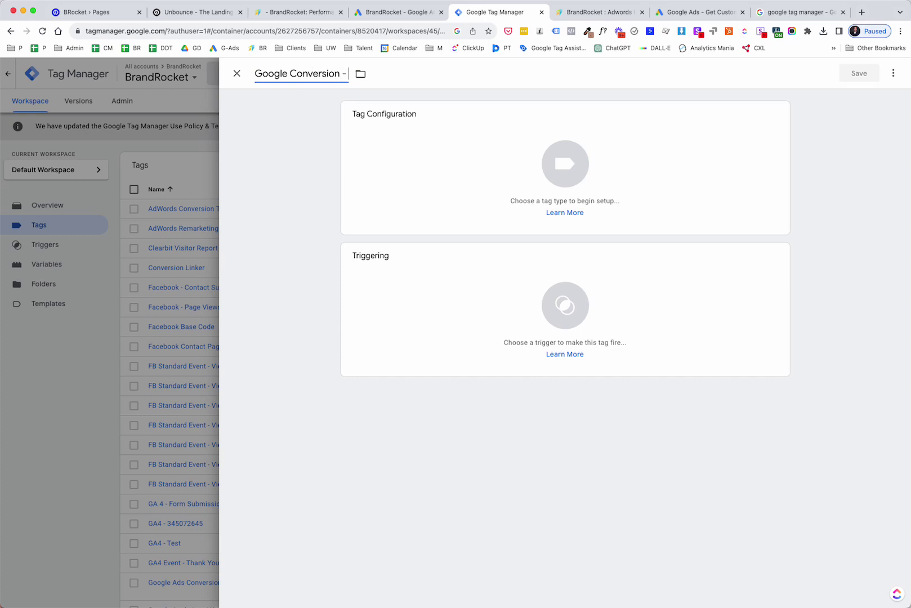
{"action": "type", "text": " Unbounde Form"}
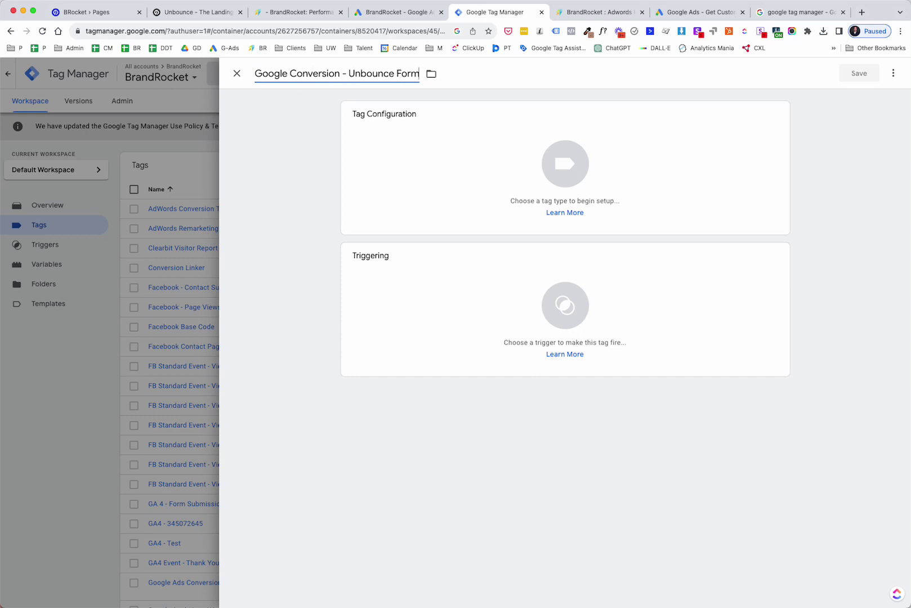
{"action": "type", "text": " Submission"}
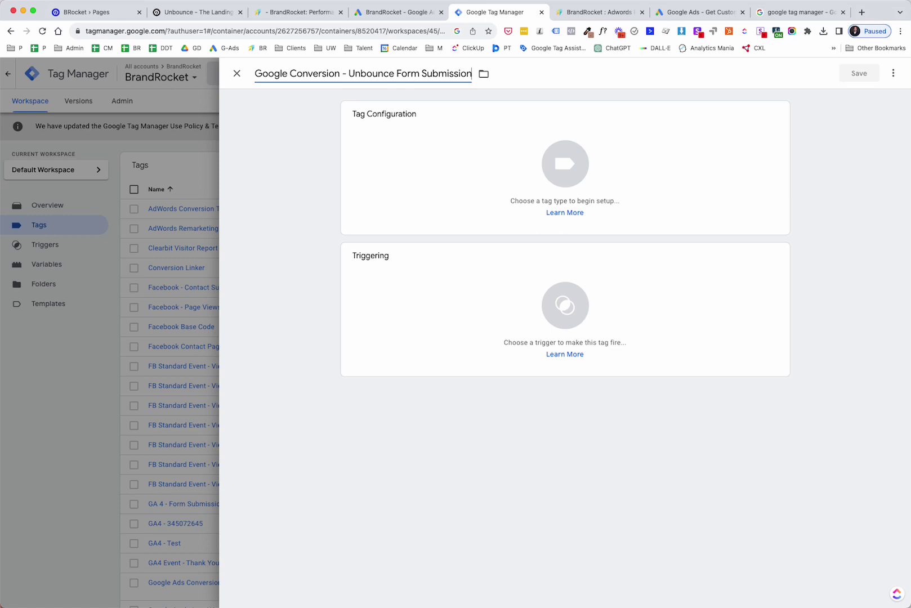
{"action": "left_click", "coordinate": [574, 164]}
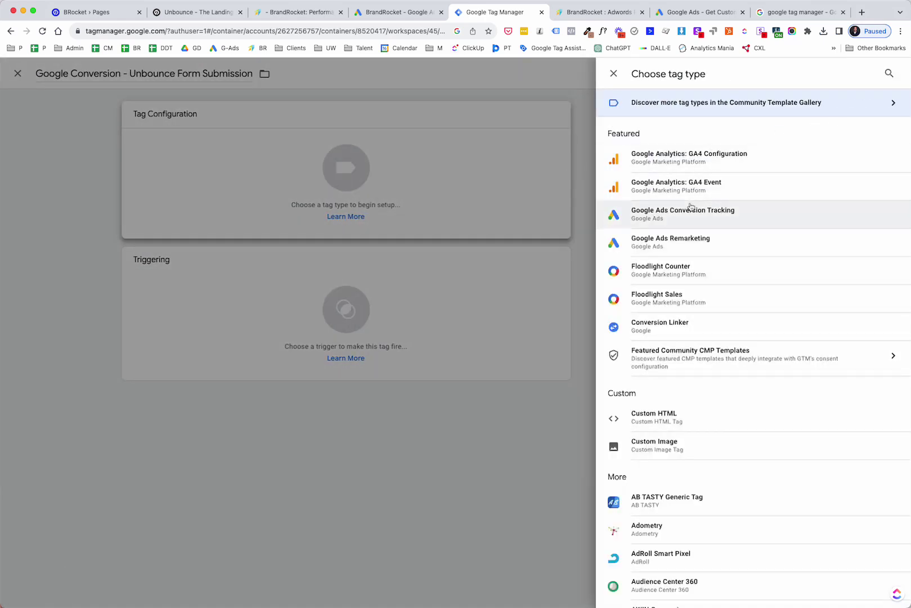
{"action": "left_click", "coordinate": [681, 216]}
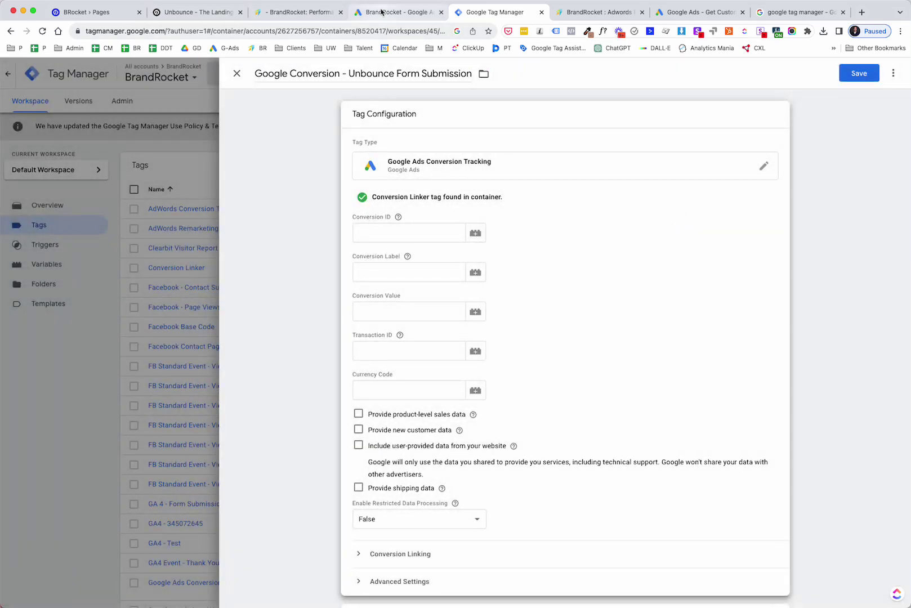
Copy the conversion ID from the Google Ads instructions into the new tag's Conversion ID in Google Tag Manager.
{"action": "left_click", "coordinate": [382, 14]}
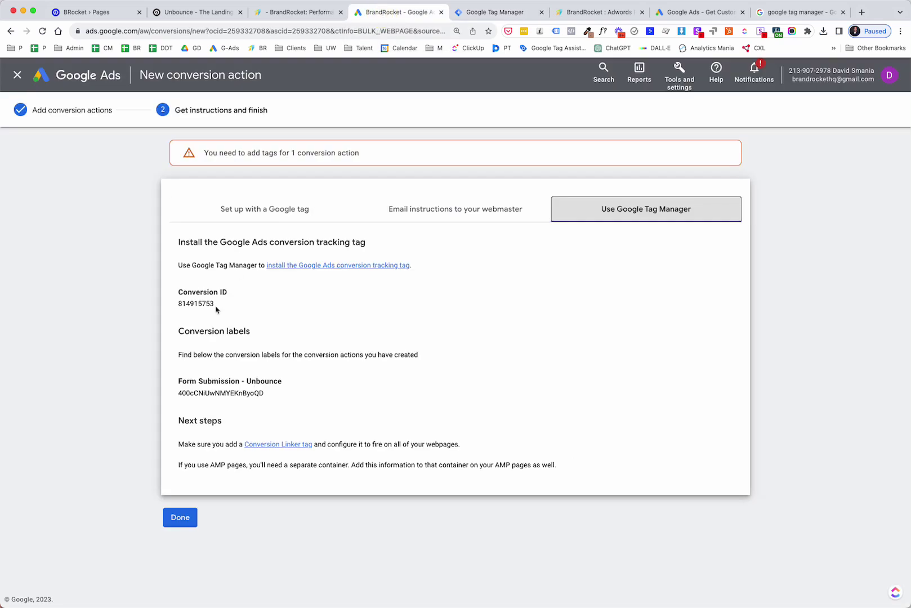
{"action": "left_click_drag", "start_coordinate": [216, 306], "coordinate": [177, 304]}
{"action": "key", "text": "ctrl+c"}
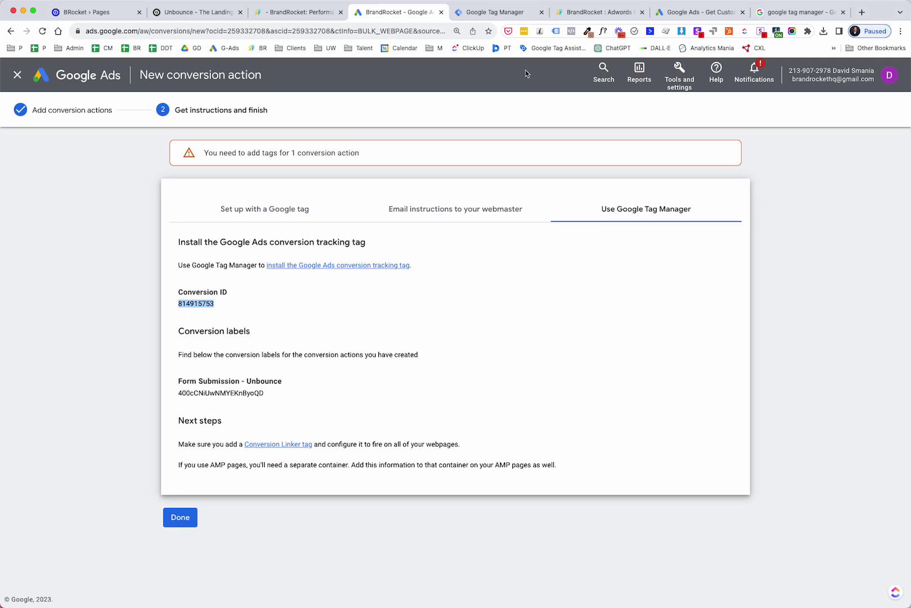
{"action": "left_click", "coordinate": [523, 13]}
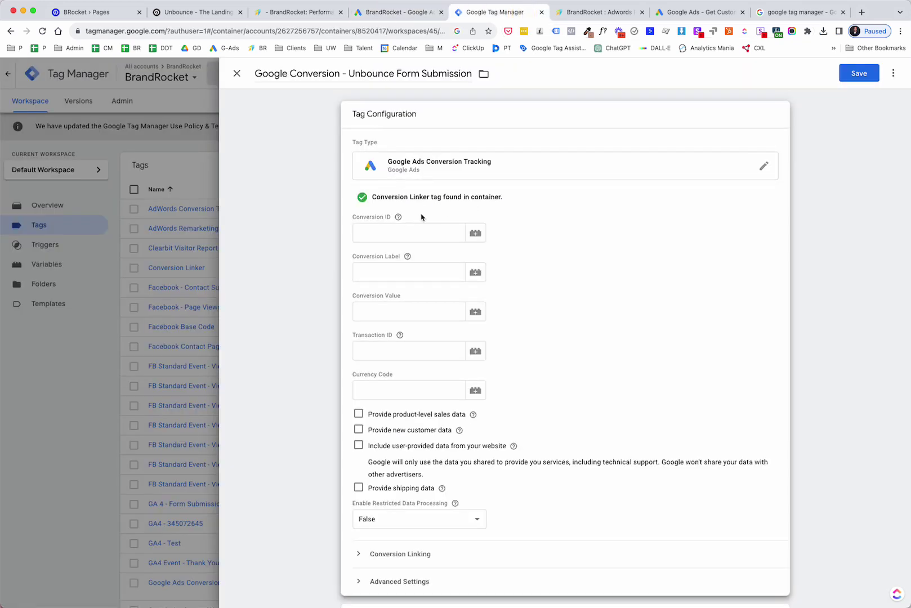
{"action": "left_click", "coordinate": [398, 231]}
{"action": "key", "text": "ctrl+v"}
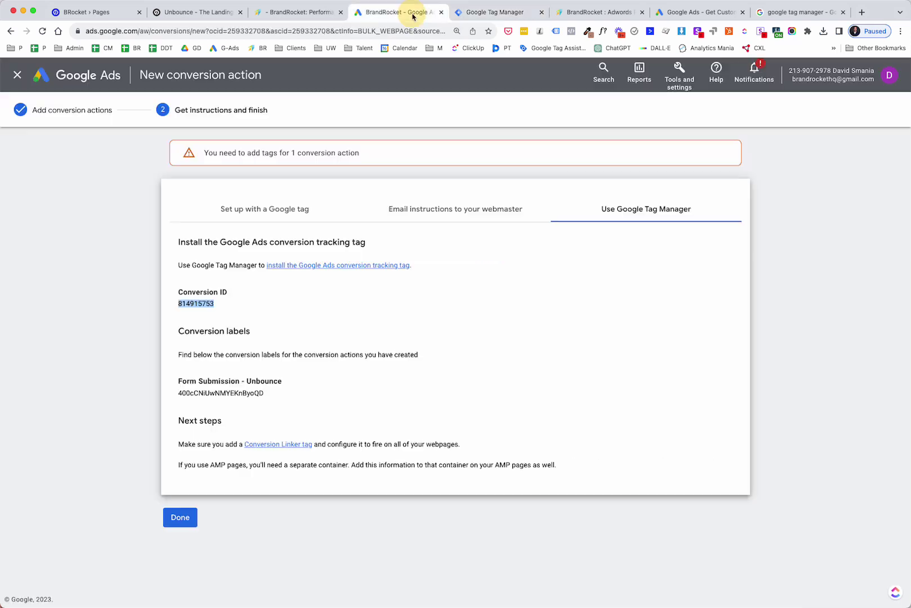
Copy the Form Submission - Unbounce conversion label from Google Ads into the tag's Conversion Label in Google Tag Manager.
{"action": "left_click", "coordinate": [414, 13]}
{"action": "left_click_drag", "start_coordinate": [264, 394], "coordinate": [178, 396]}
{"action": "key", "text": "ctrl+c"}
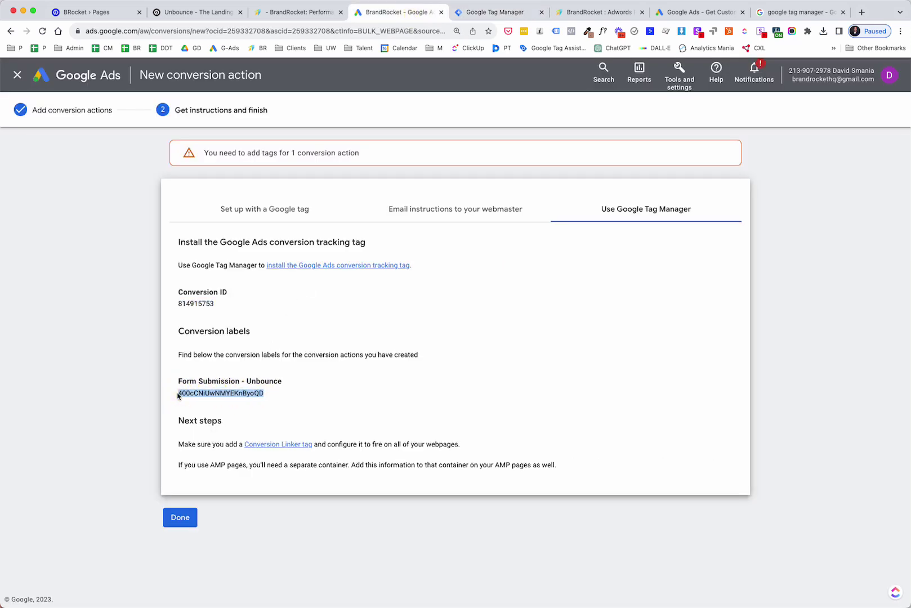
{"action": "left_click", "coordinate": [487, 14]}
{"action": "left_click", "coordinate": [380, 271]}
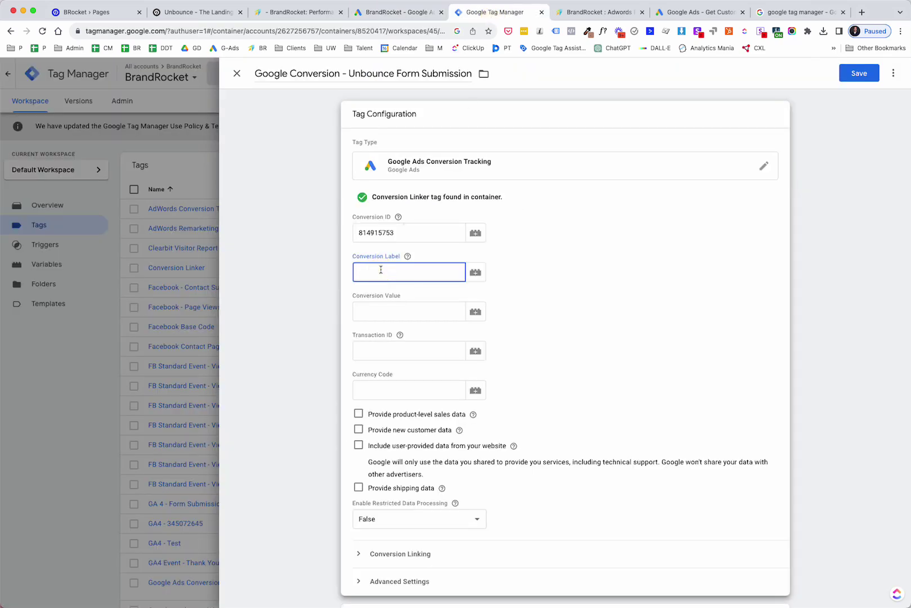
{"action": "key", "text": "ctrl+v"}
{"action": "scroll", "coordinate": [563, 246], "scroll_direction": "down", "scroll_amount": 3}
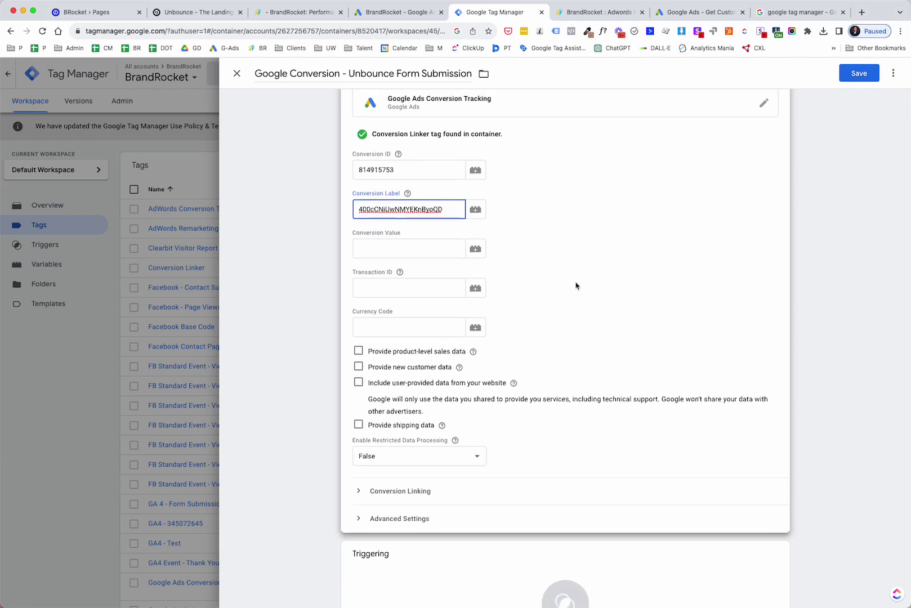
{"action": "scroll", "coordinate": [582, 248], "scroll_direction": "down", "scroll_amount": 1}
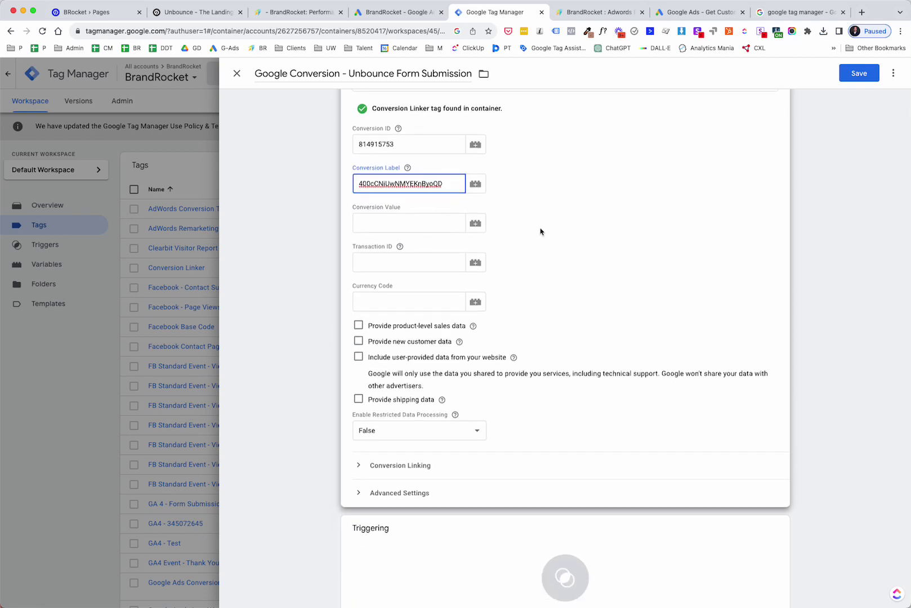
Switch to Unbounce, open the Storybrand, Part 2 page in the editor and examine the confirmation settings of its contact form.
{"action": "scroll", "coordinate": [541, 231], "scroll_direction": "down", "scroll_amount": 2}
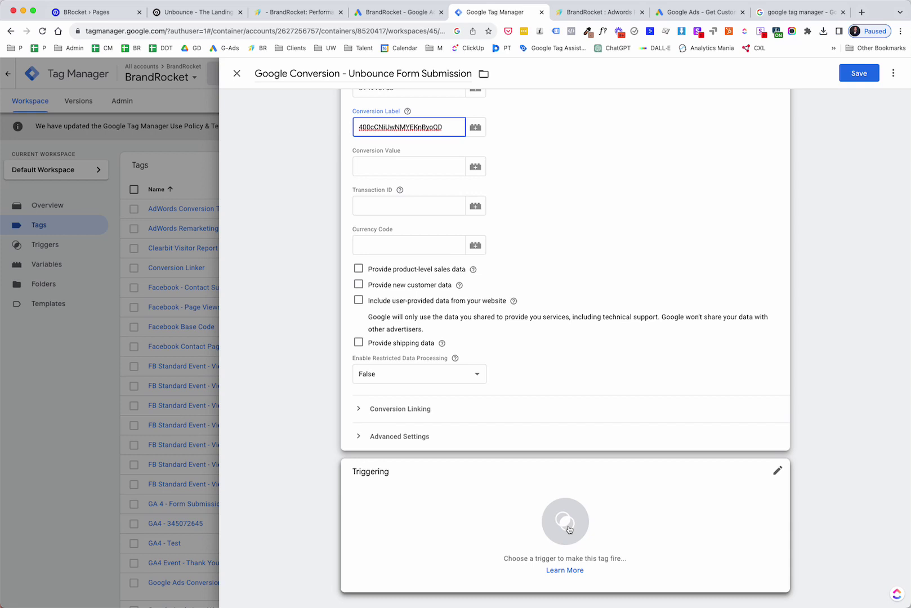
{"action": "left_click", "coordinate": [109, 12]}
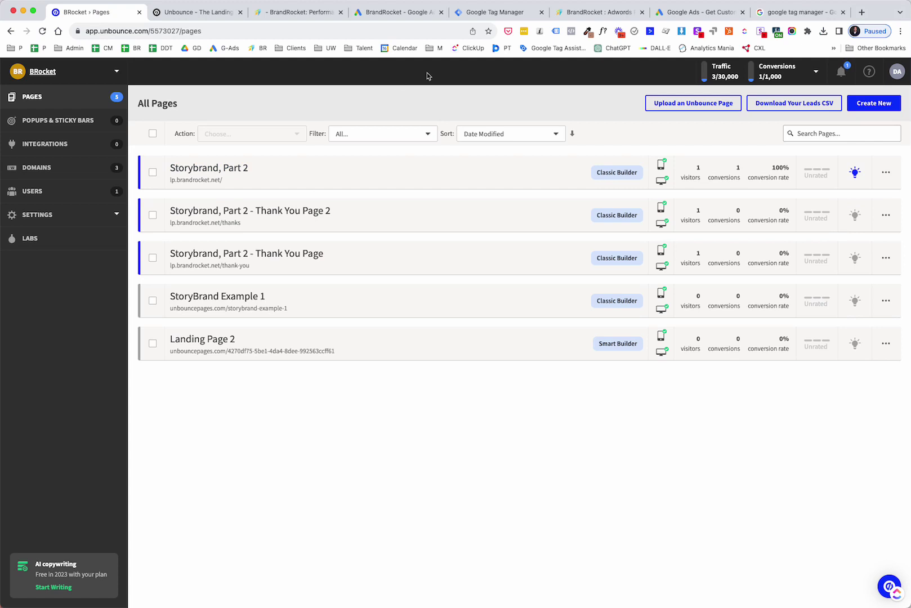
{"action": "left_click", "coordinate": [216, 167]}
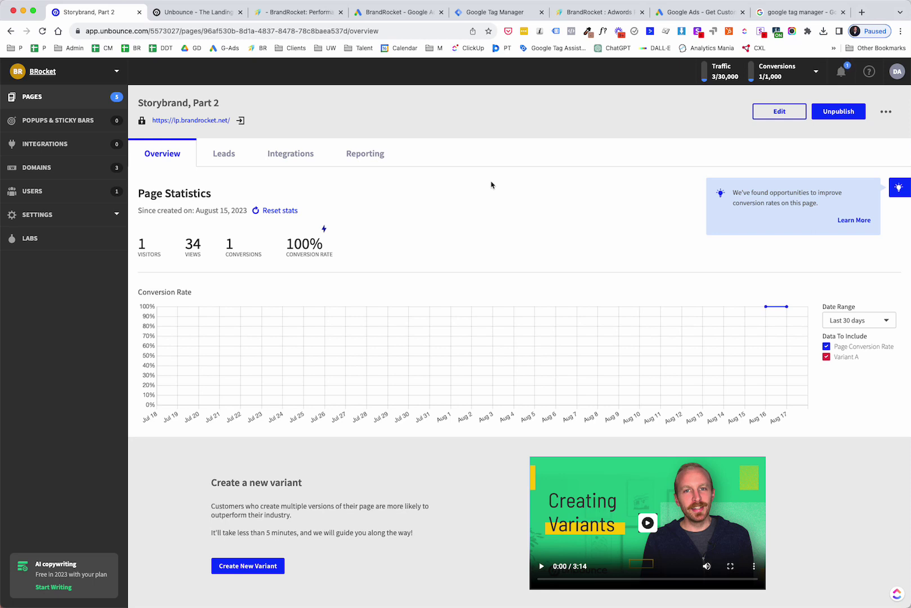
{"action": "left_click", "coordinate": [782, 110]}
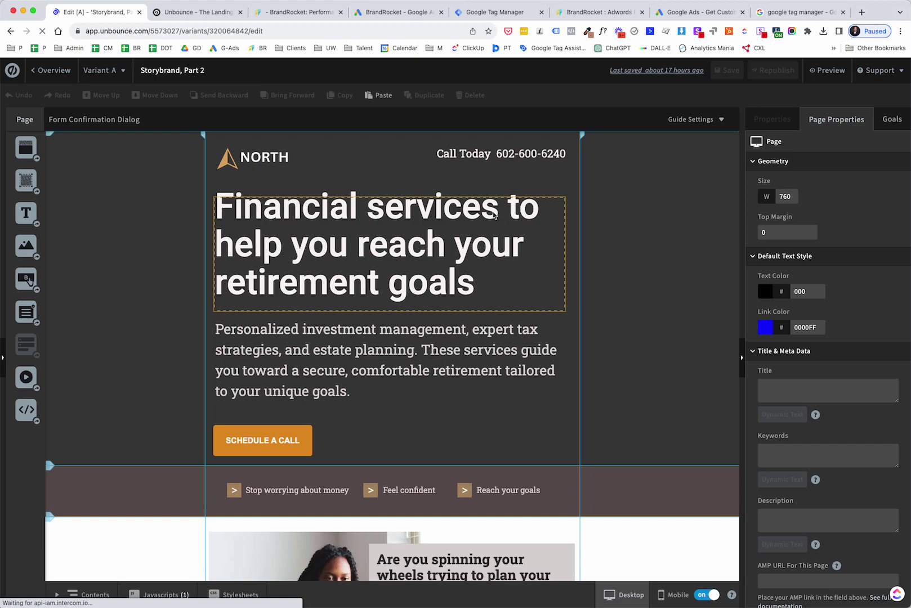
{"action": "scroll", "coordinate": [339, 374], "scroll_direction": "down", "scroll_amount": 10}
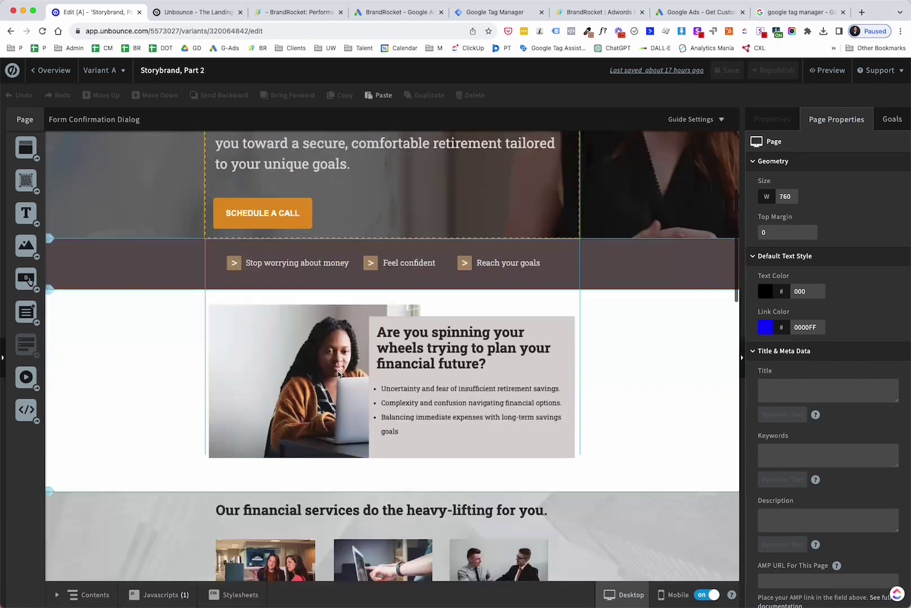
{"action": "scroll", "coordinate": [338, 375], "scroll_direction": "down", "scroll_amount": 15}
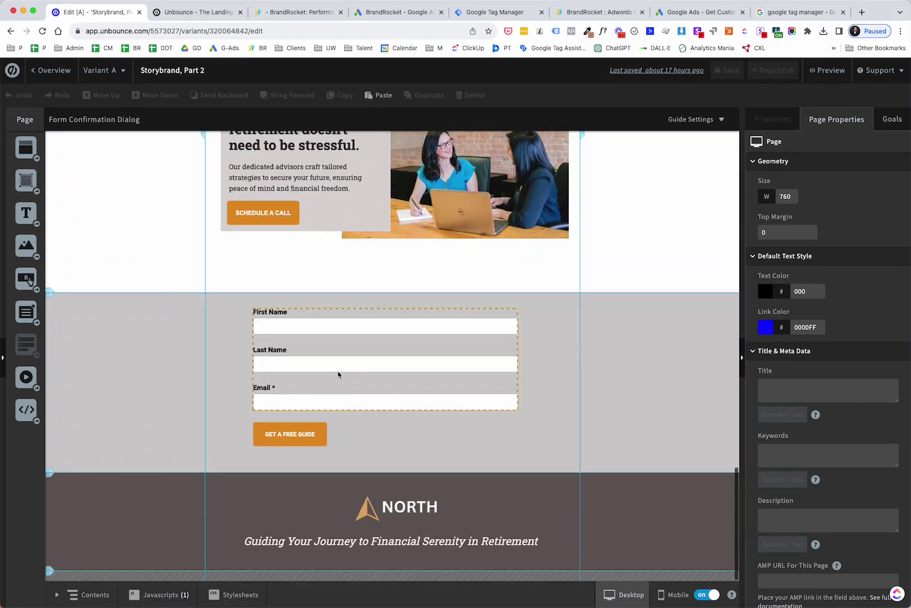
{"action": "left_click", "coordinate": [403, 348]}
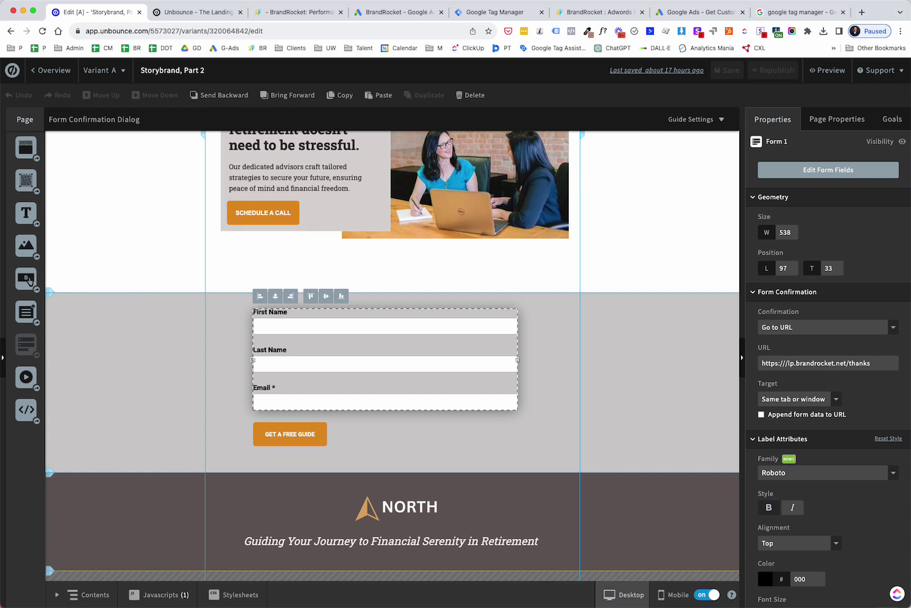
View the live version of Storybrand, Part 2 - Thank You Page 2 and open that page in the editor.
{"action": "left_click", "coordinate": [56, 71]}
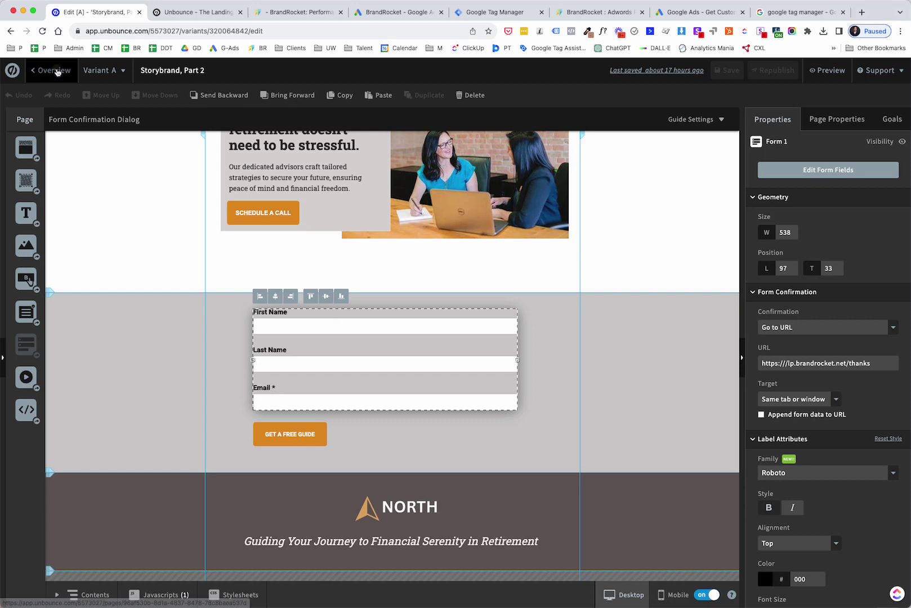
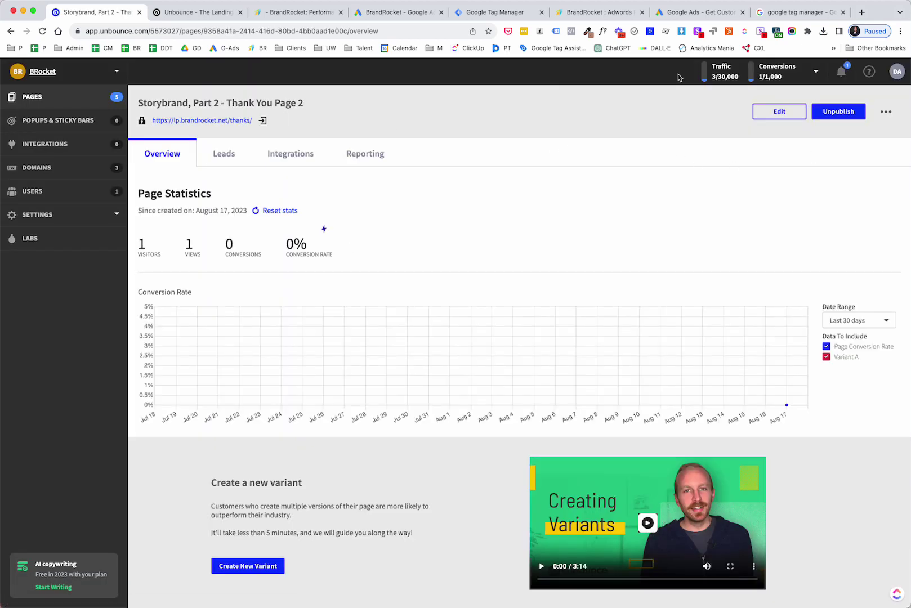
{"action": "left_click", "coordinate": [262, 121]}
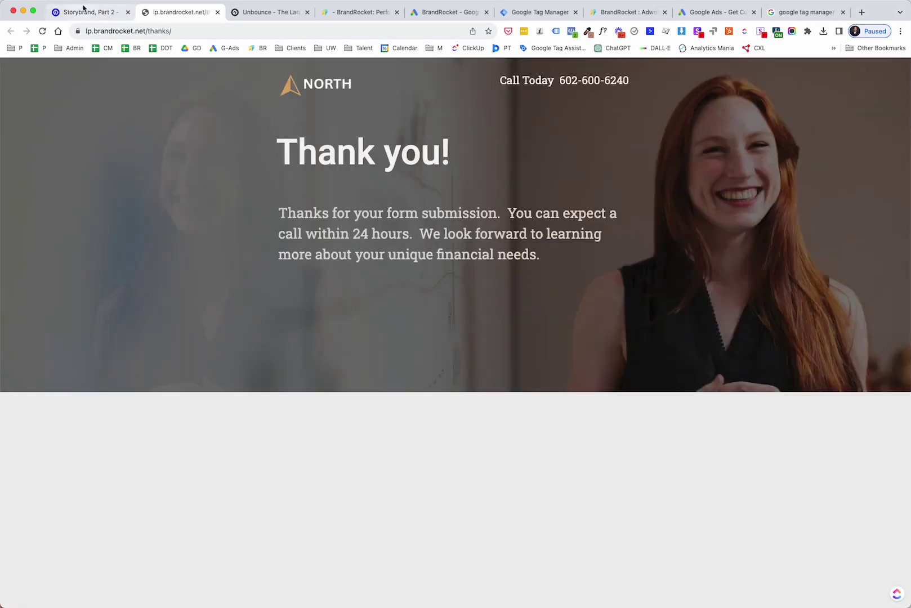
{"action": "left_click", "coordinate": [97, 15]}
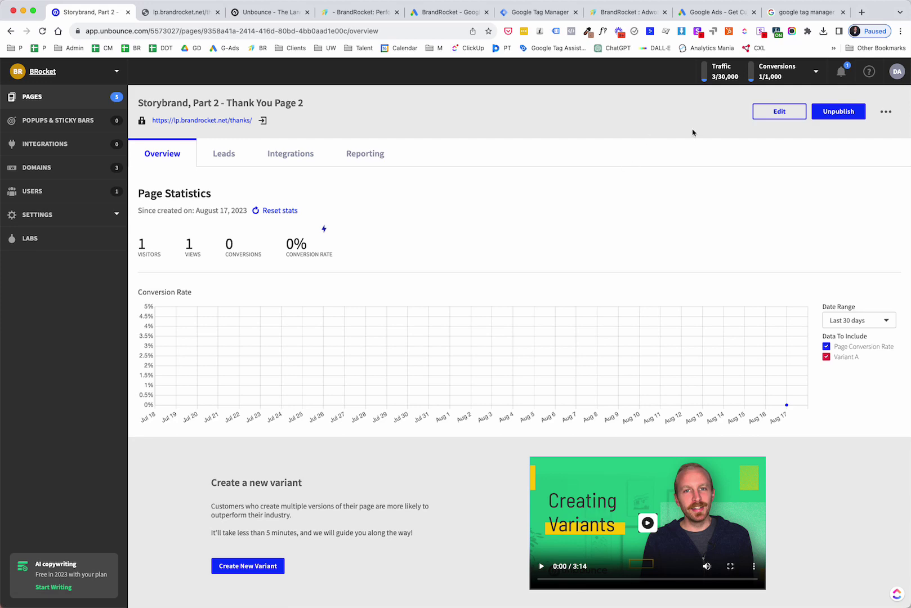
{"action": "left_click", "coordinate": [777, 111]}
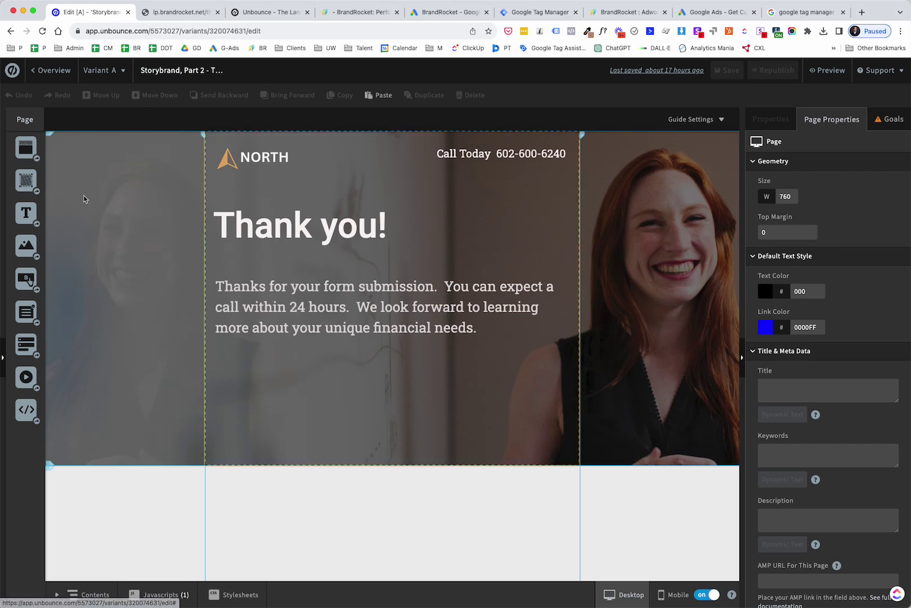
Return to Google Tag Manager and create a new Page View trigger for the Unbounce form submission tag.
{"action": "left_click", "coordinate": [454, 13]}
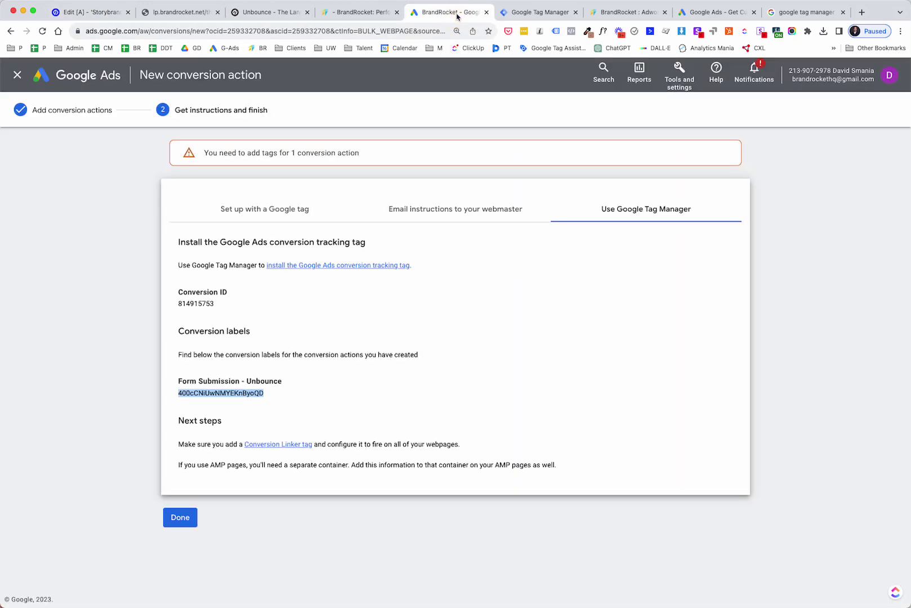
{"action": "left_click", "coordinate": [542, 12]}
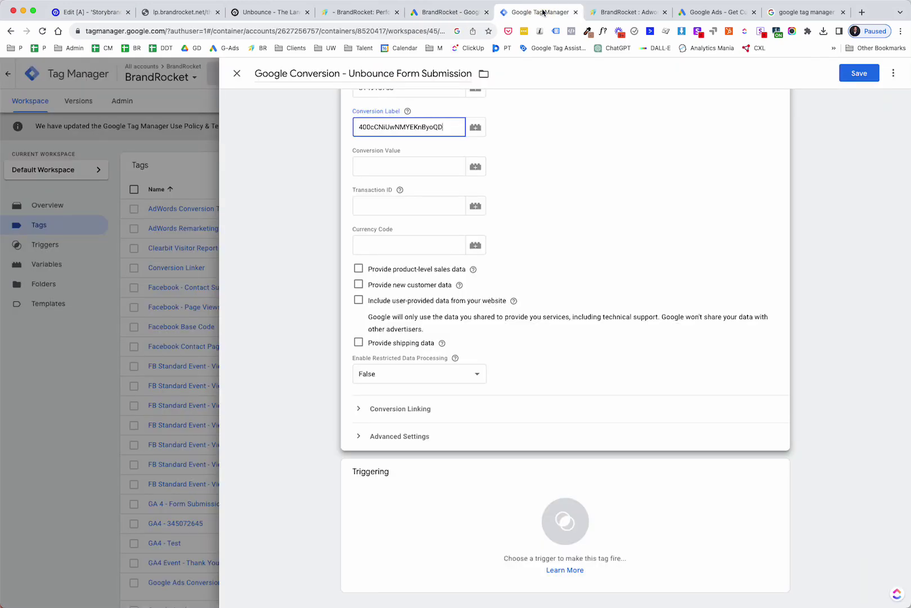
{"action": "left_click", "coordinate": [562, 521]}
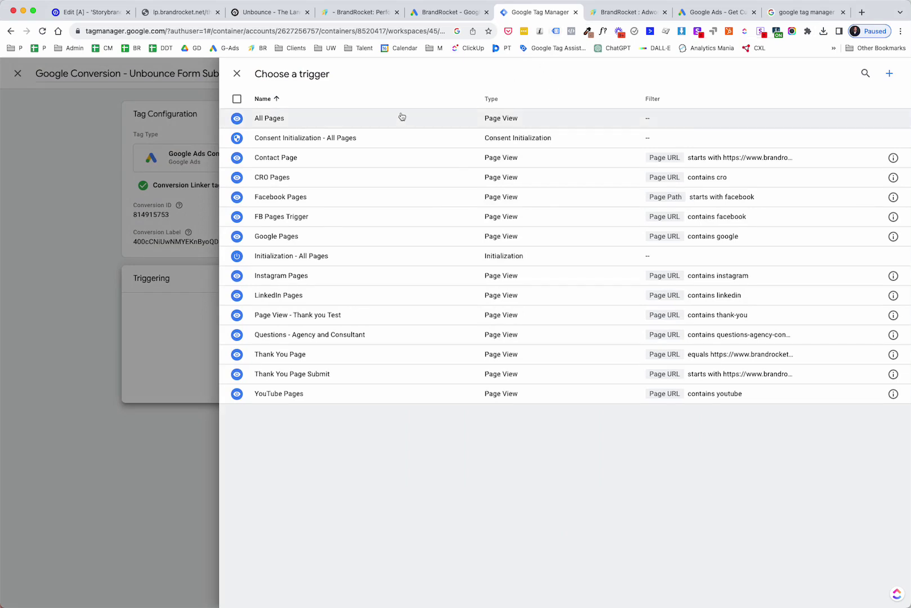
{"action": "left_click", "coordinate": [890, 75]}
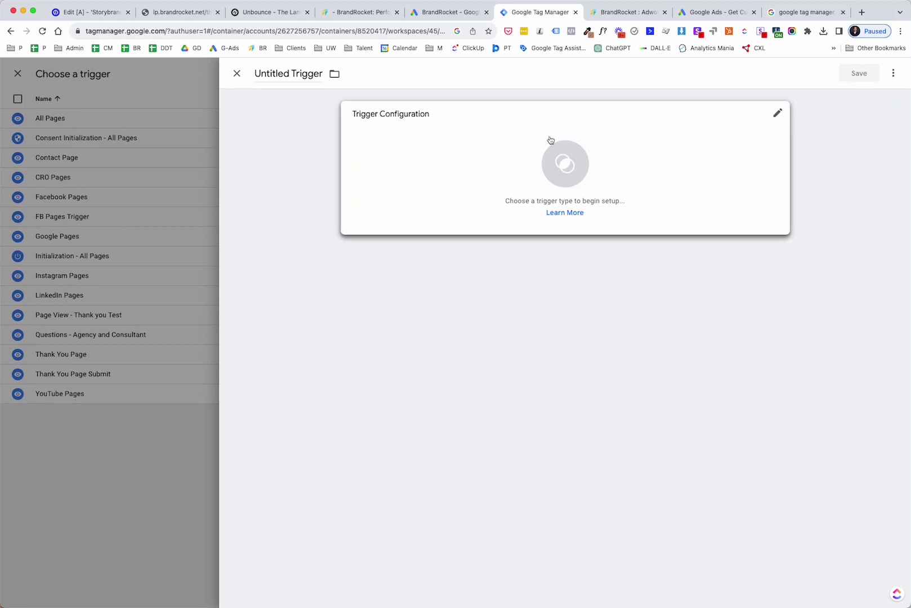
{"action": "left_click", "coordinate": [552, 168]}
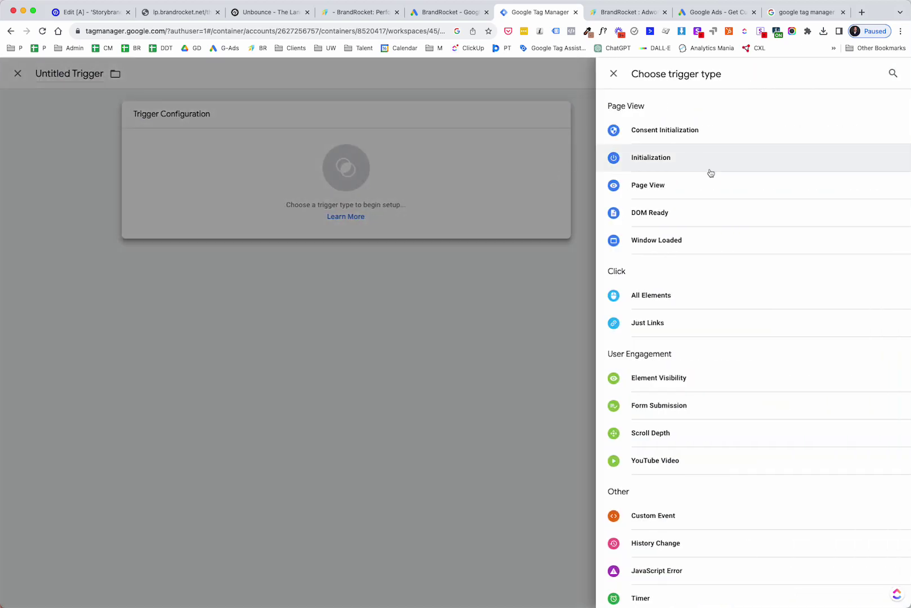
{"action": "left_click", "coordinate": [682, 183]}
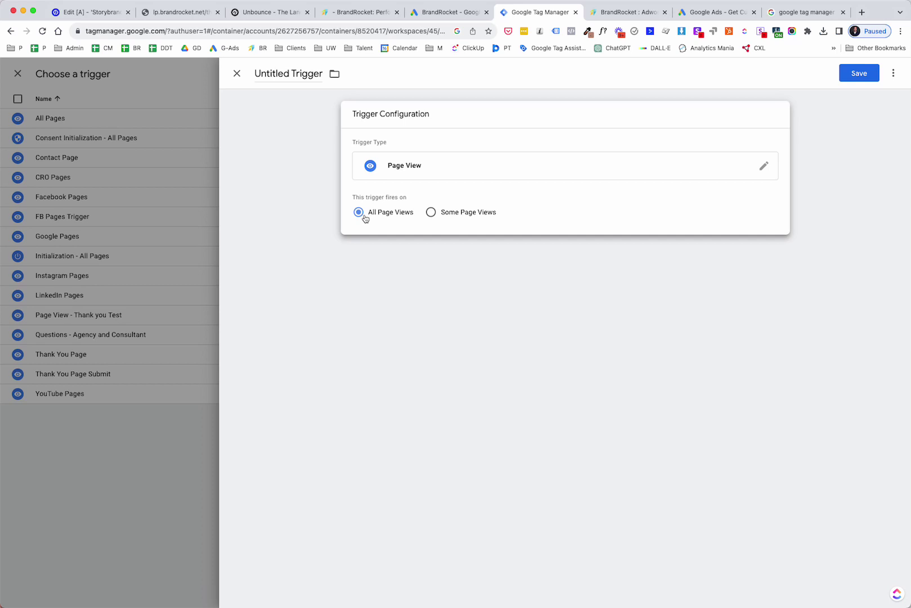
Make the trigger fire on Some Page Views where Page Path starts with "thanks".
{"action": "left_click", "coordinate": [432, 212]}
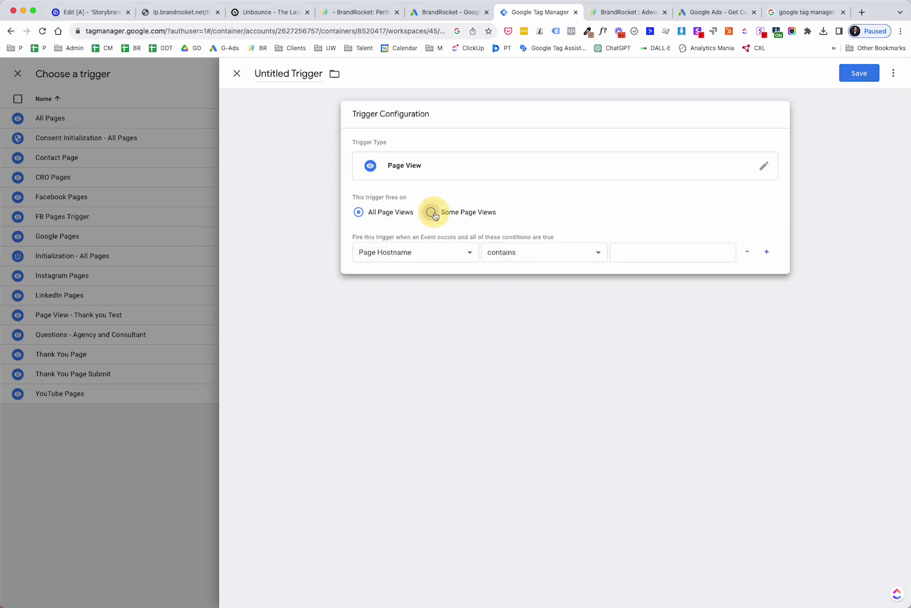
{"action": "left_click", "coordinate": [441, 257]}
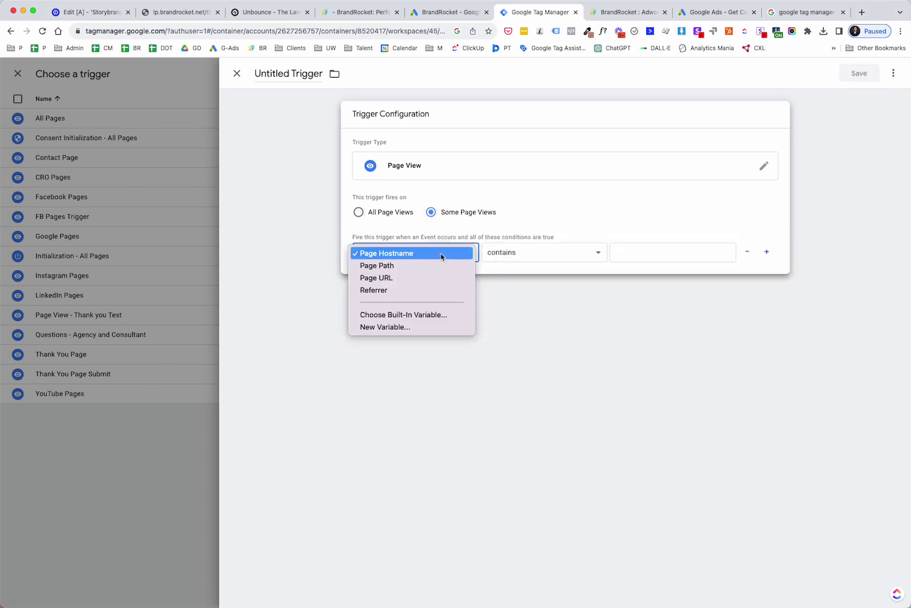
{"action": "left_click", "coordinate": [430, 265]}
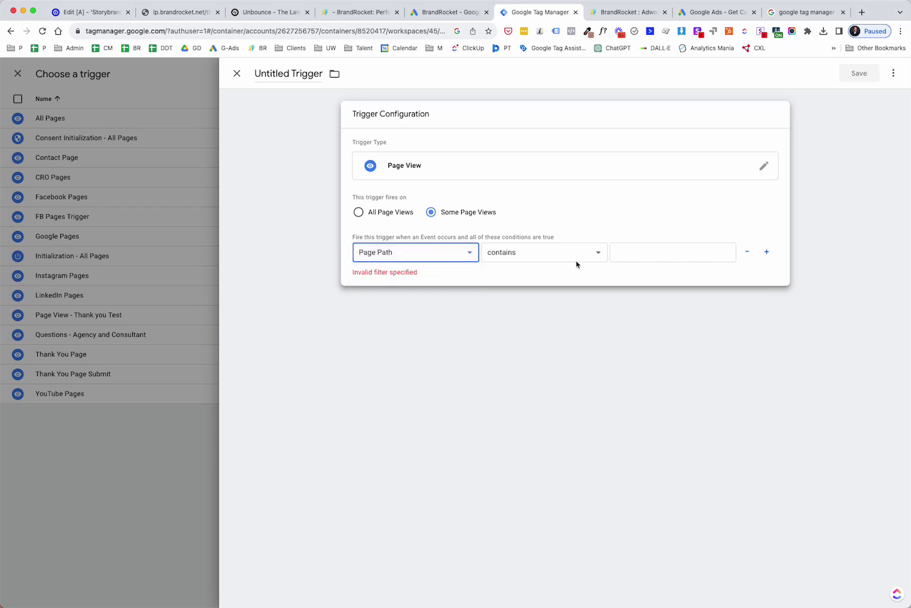
{"action": "left_click", "coordinate": [576, 258]}
{"action": "left_click", "coordinate": [565, 266]}
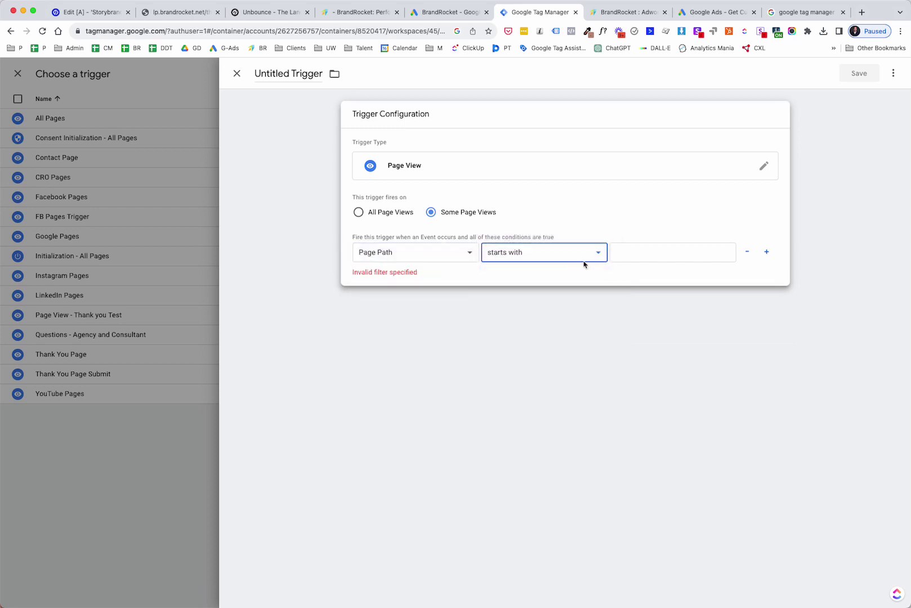
{"action": "left_click", "coordinate": [583, 261]}
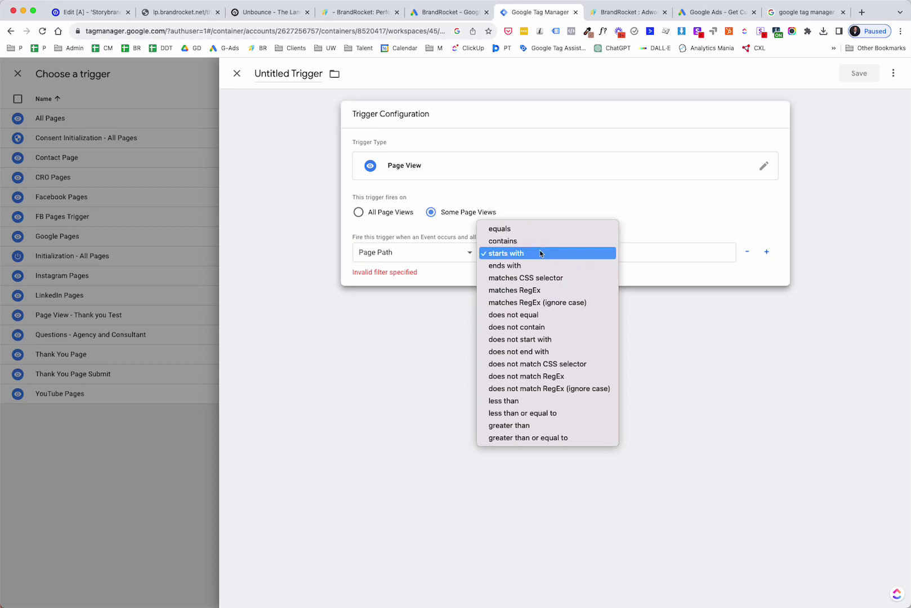
{"action": "left_click", "coordinate": [541, 253]}
{"action": "left_click", "coordinate": [624, 257]}
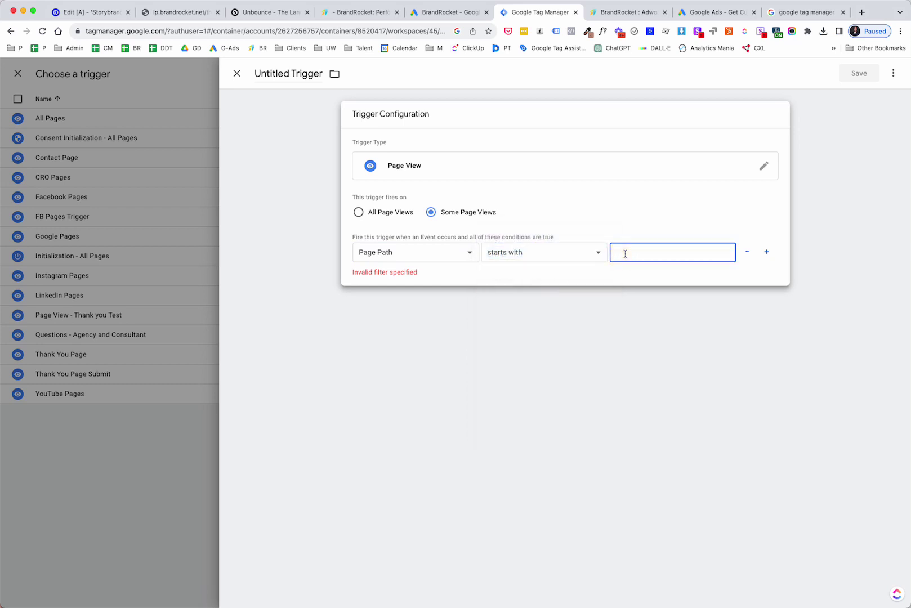
{"action": "type", "text": "/tja"}
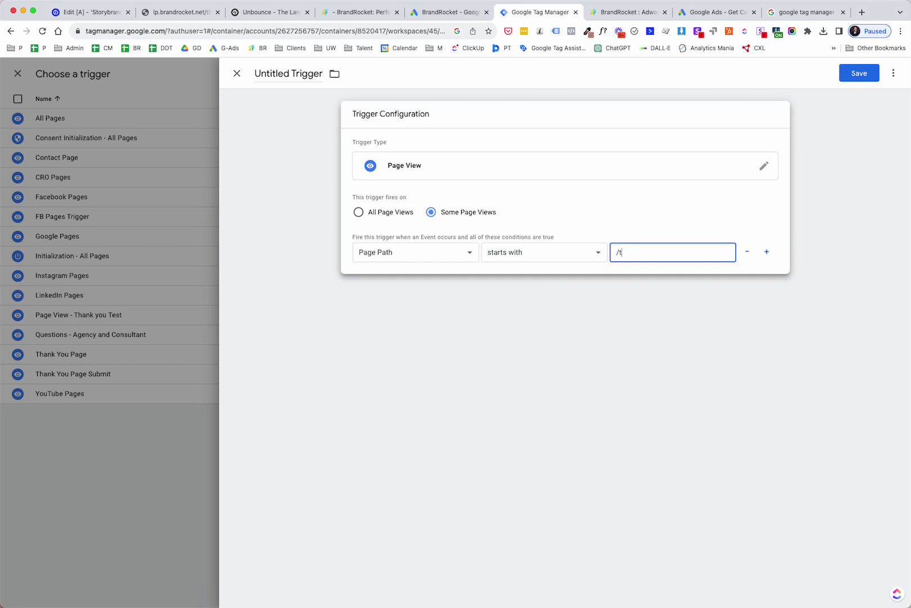
{"action": "type", "text": "hanks"}
{"action": "key", "text": "BackSpace"}
Name the trigger "PV - Thanks" and save it.
{"action": "left_click", "coordinate": [262, 73]}
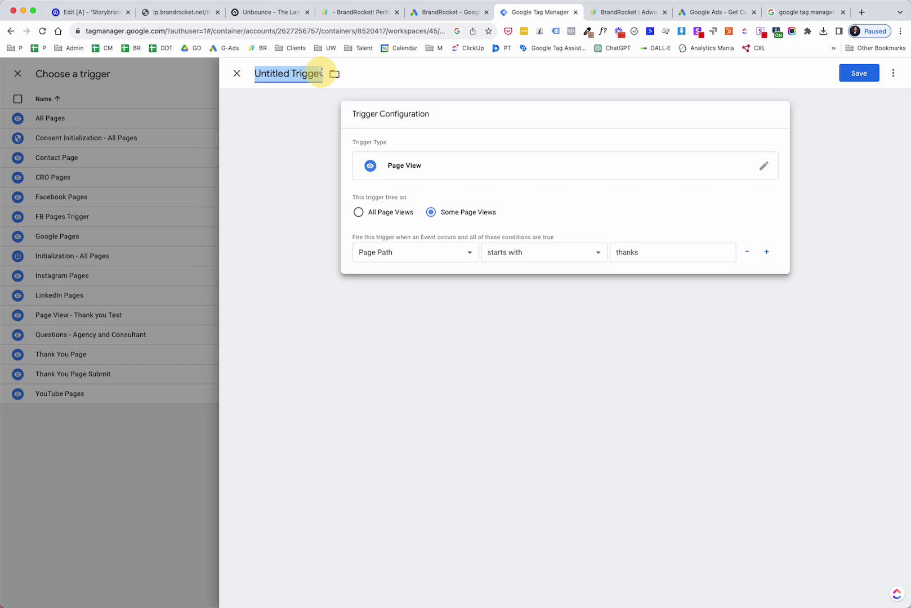
{"action": "type", "text": "PV"}
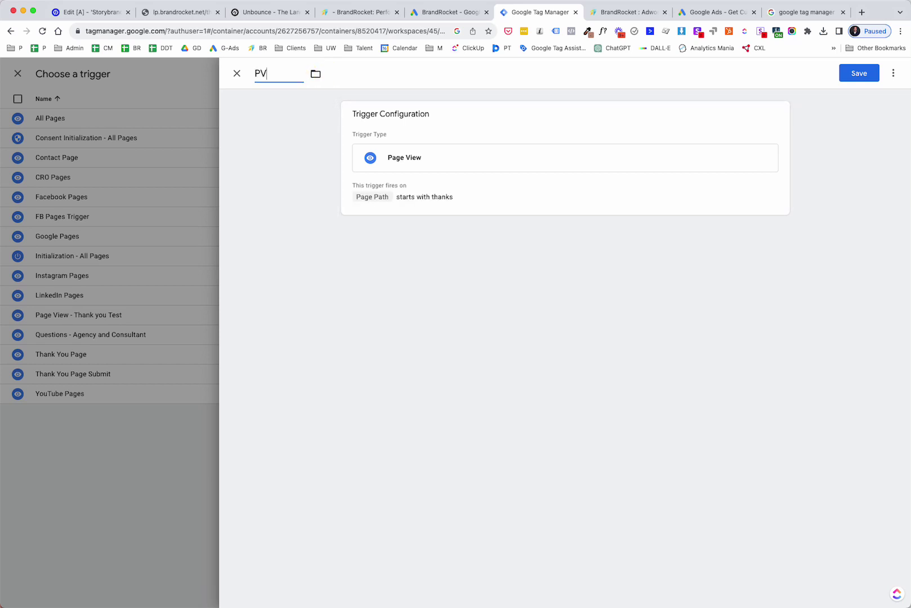
{"action": "type", "text": " - Thanks"}
{"action": "left_click", "coordinate": [860, 74]}
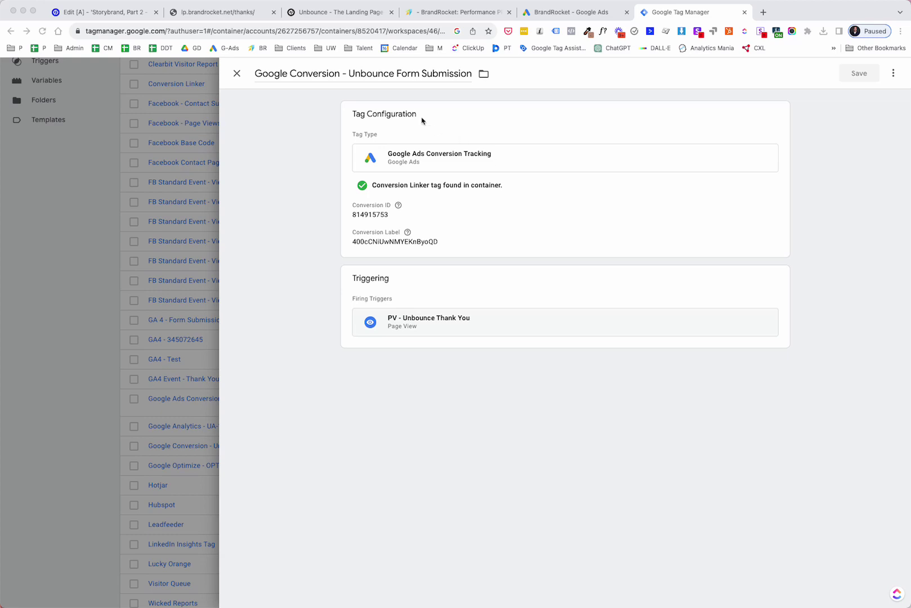
Return to the tag list and reopen the "Google Conversion - Unbounce Form Submission" tag to review its configuration.
{"action": "left_click", "coordinate": [235, 74]}
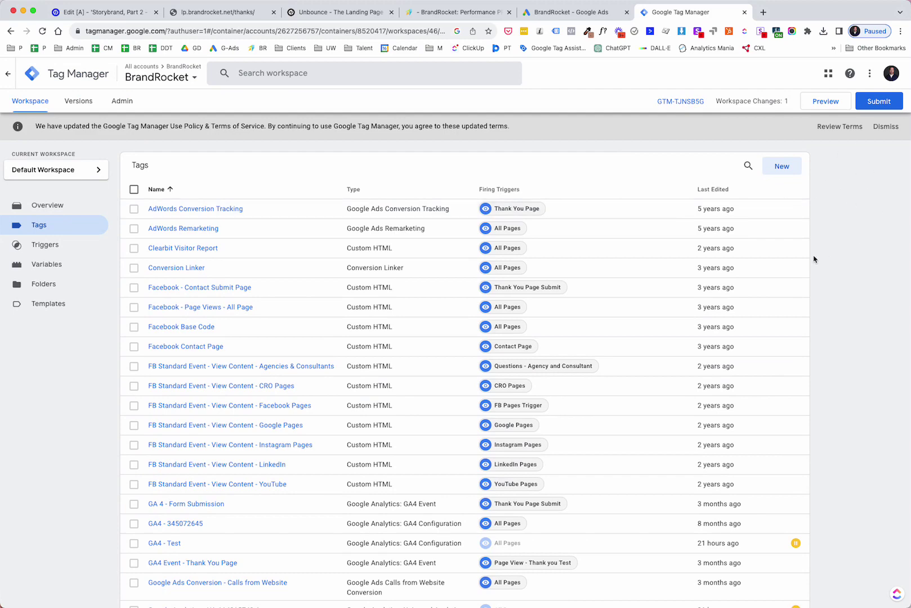
{"action": "scroll", "coordinate": [271, 298], "scroll_direction": "down", "scroll_amount": 1}
{"action": "scroll", "coordinate": [270, 298], "scroll_direction": "down", "scroll_amount": 5}
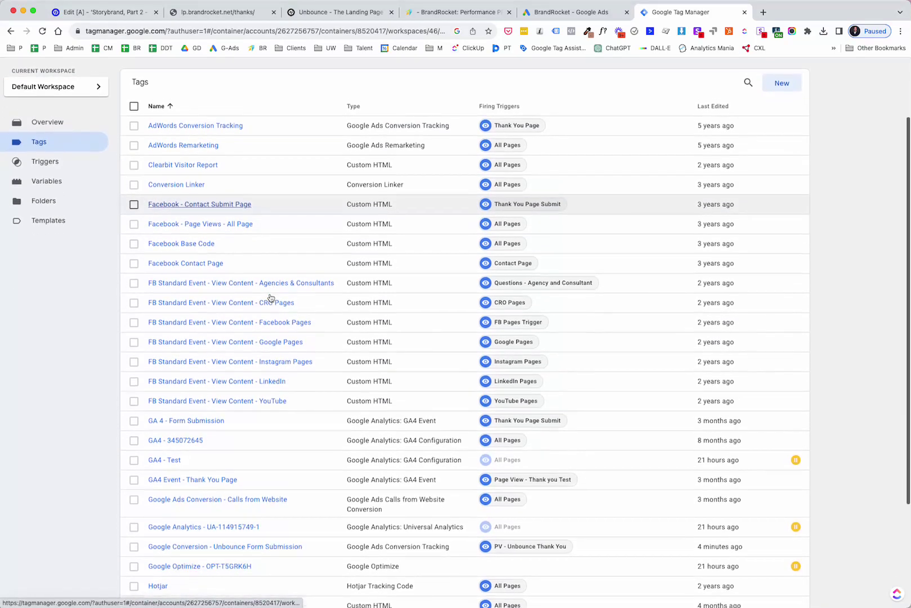
{"action": "scroll", "coordinate": [265, 316], "scroll_direction": "down", "scroll_amount": 2}
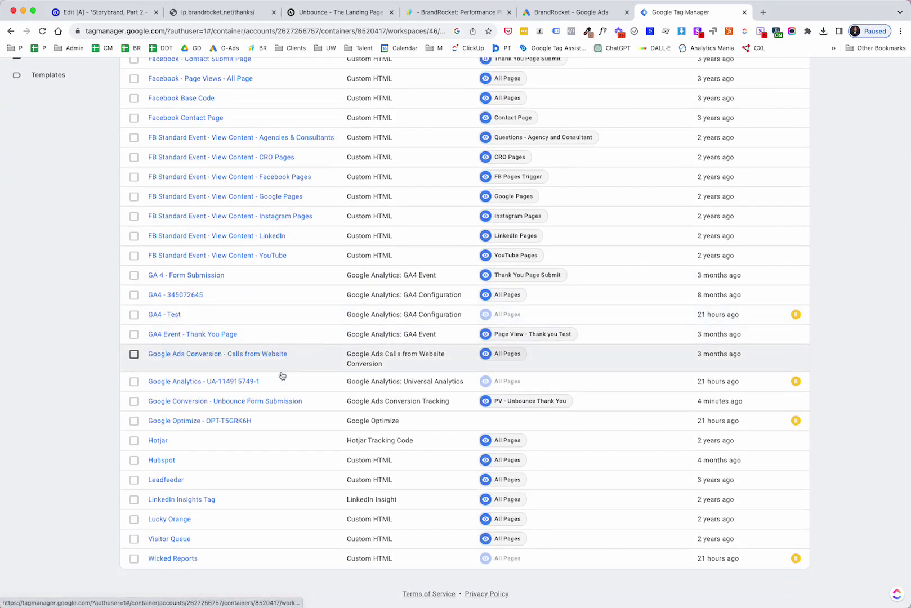
{"action": "left_click", "coordinate": [229, 402]}
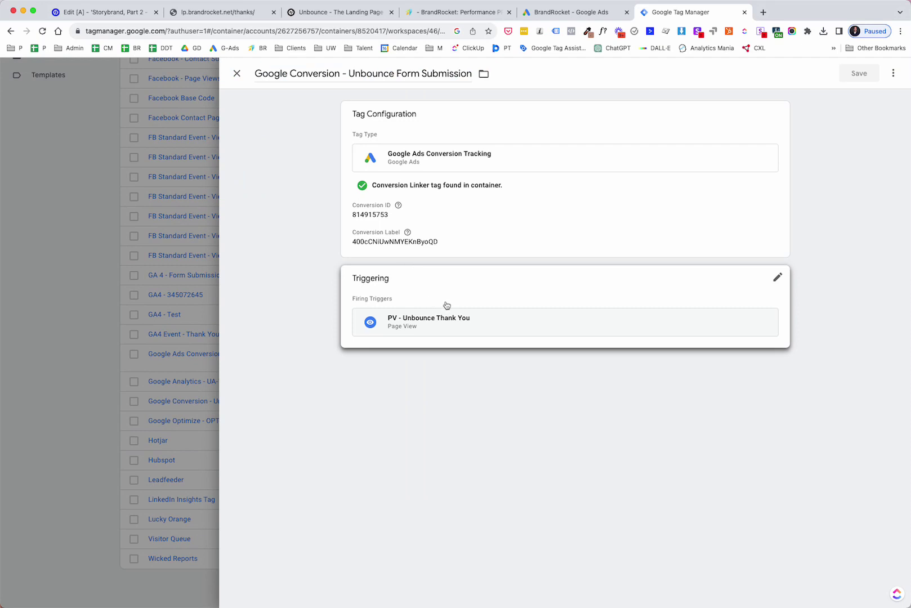
Examine the firing condition of the tag's "PV - Unbounce Thank You" trigger, then close the trigger.
{"action": "left_click", "coordinate": [462, 326]}
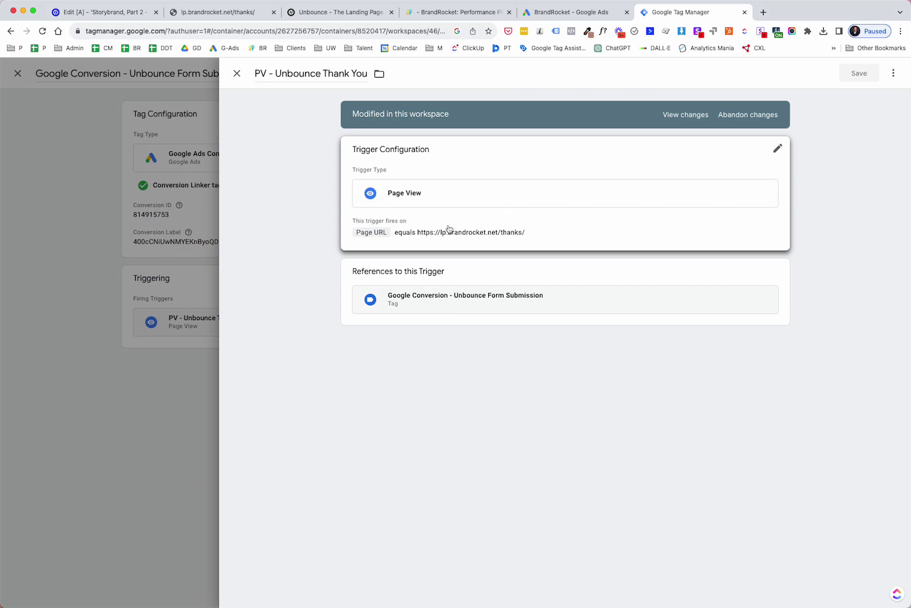
{"action": "left_click", "coordinate": [446, 233]}
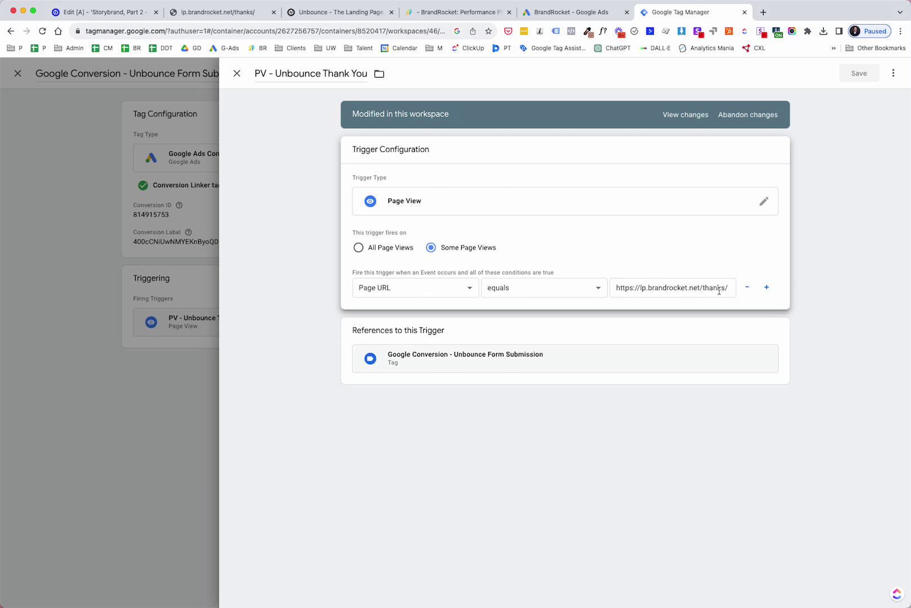
{"action": "left_click", "coordinate": [237, 75]}
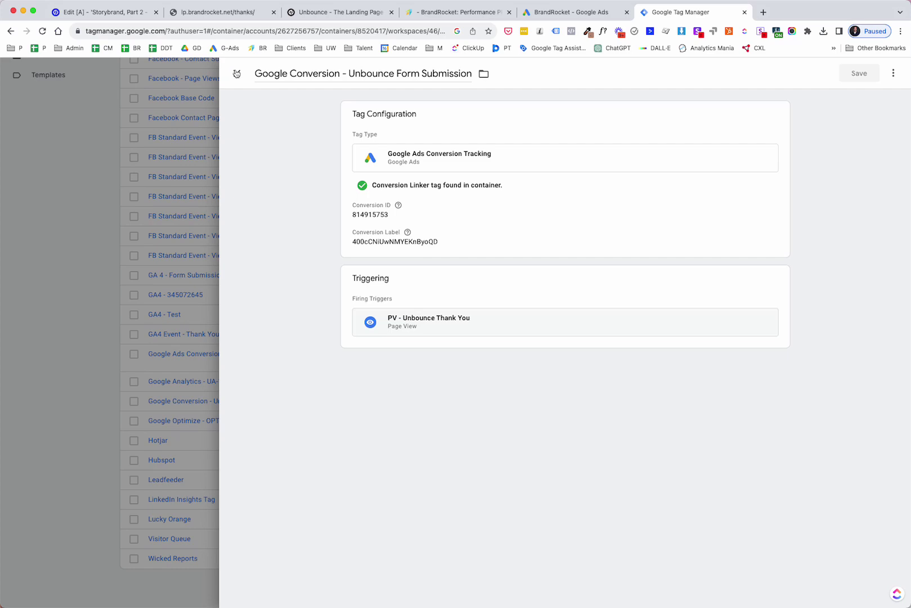
{"action": "left_click", "coordinate": [238, 74]}
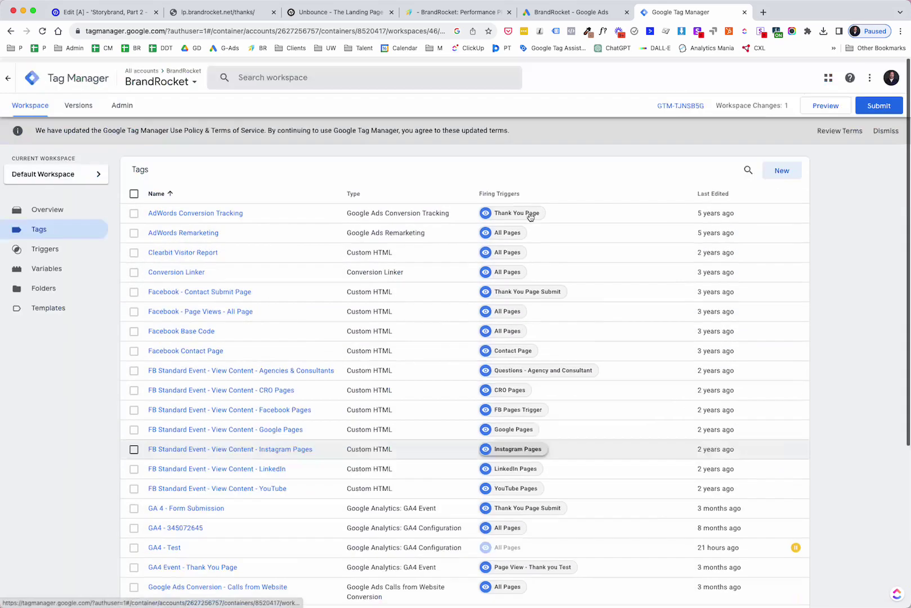
{"action": "left_click", "coordinate": [826, 100]}
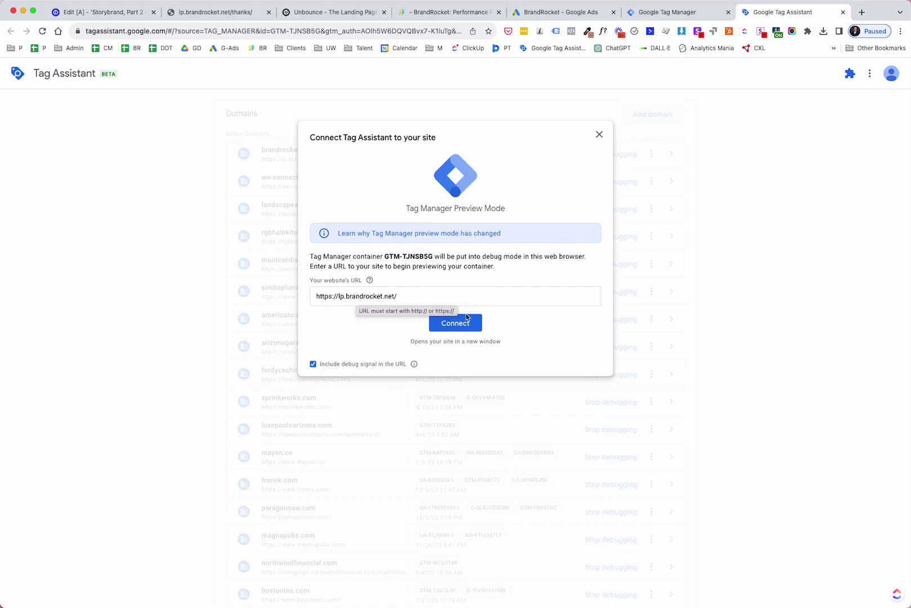
{"action": "left_click", "coordinate": [460, 323]}
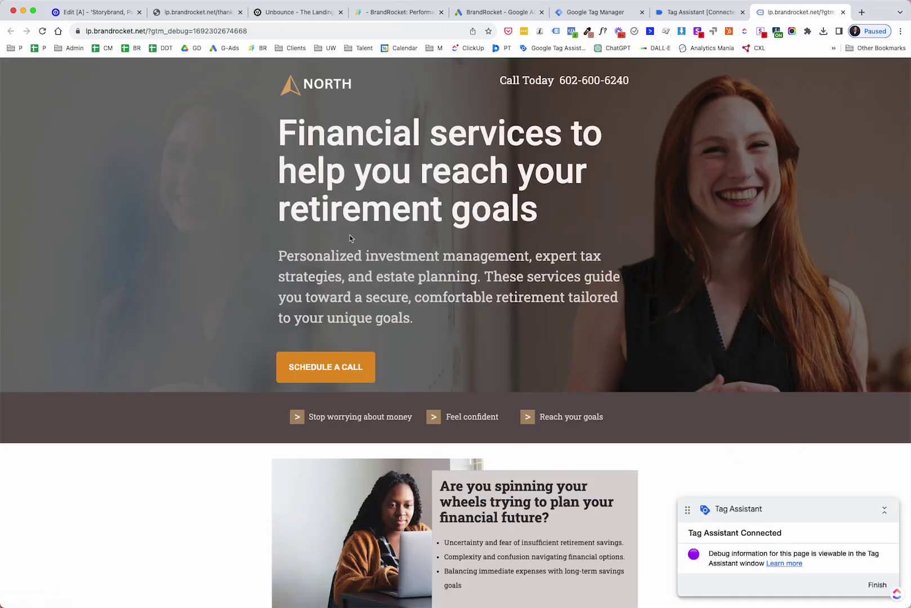
{"action": "left_click", "coordinate": [702, 11]}
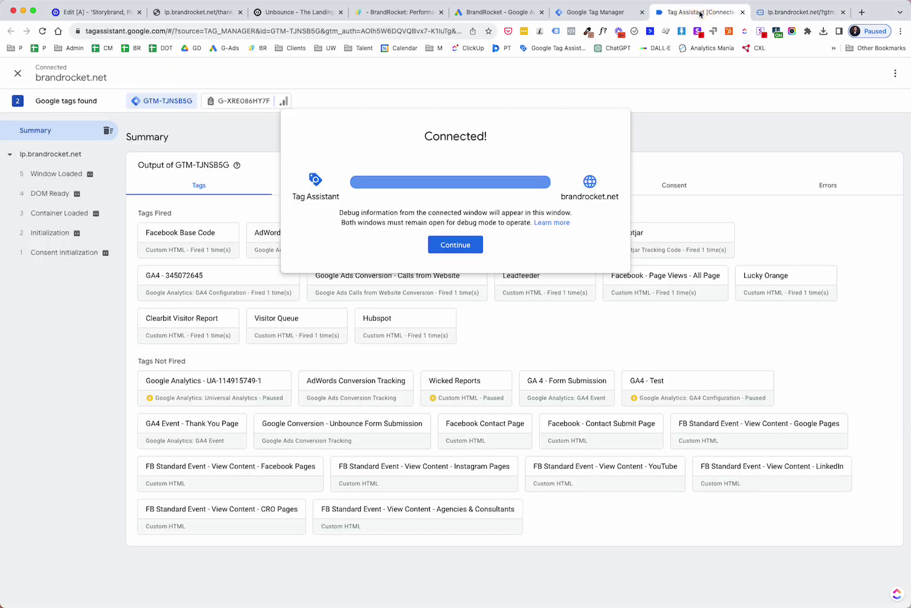
{"action": "left_click", "coordinate": [448, 247]}
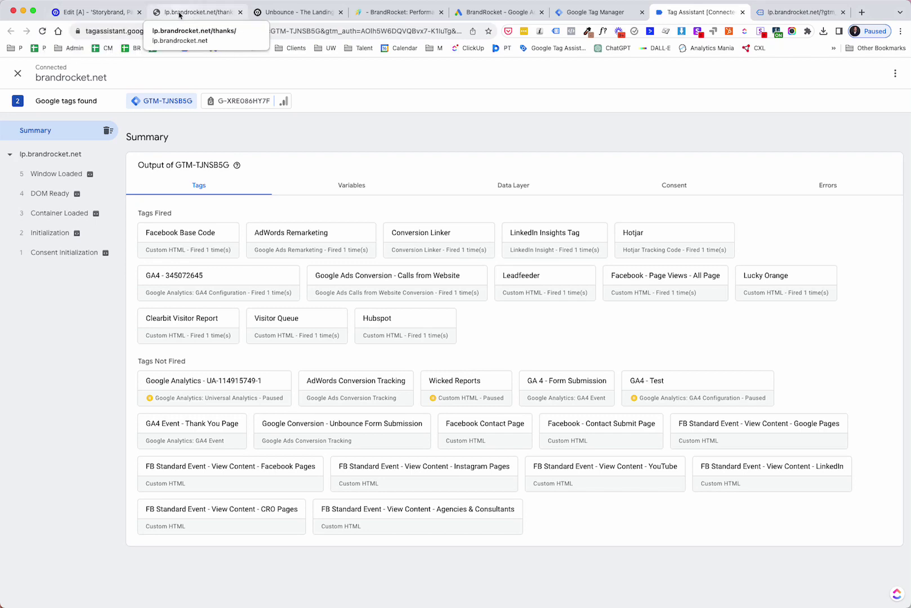
On the connected landing page, fill the form with the saved first name, last name and email, and submit it to request the free guide.
{"action": "left_click", "coordinate": [788, 14]}
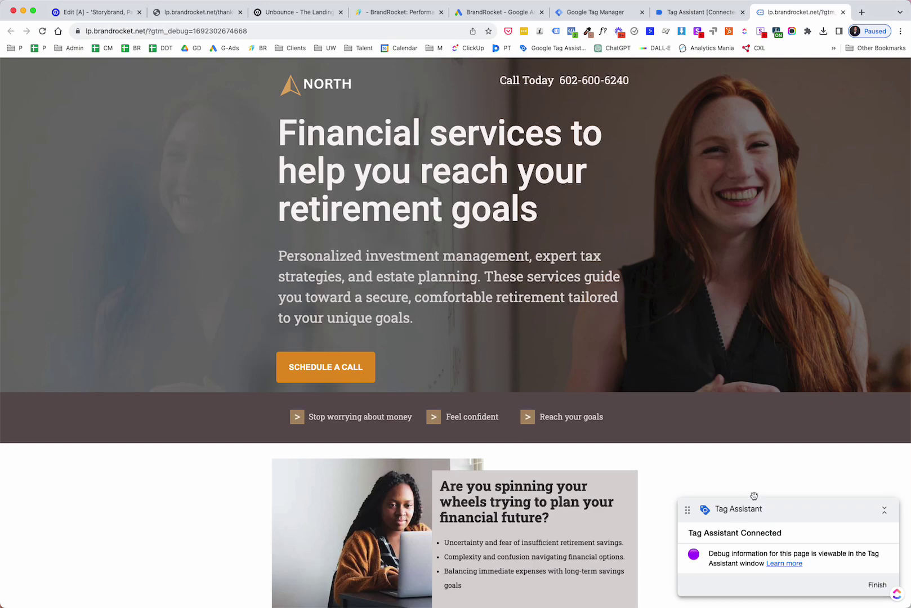
{"action": "scroll", "coordinate": [719, 319], "scroll_direction": "down", "scroll_amount": 15}
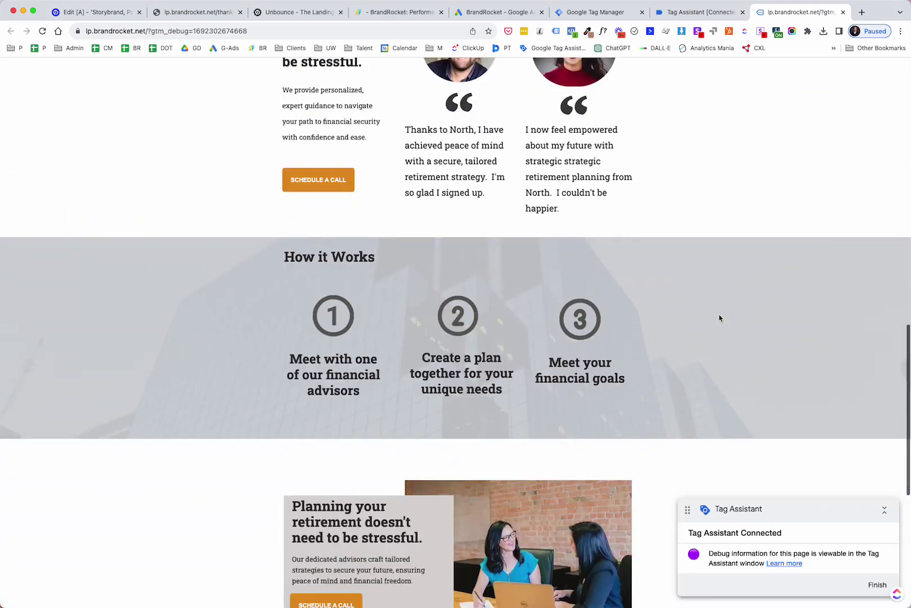
{"action": "scroll", "coordinate": [720, 319], "scroll_direction": "down", "scroll_amount": 6}
{"action": "left_click", "coordinate": [438, 392]}
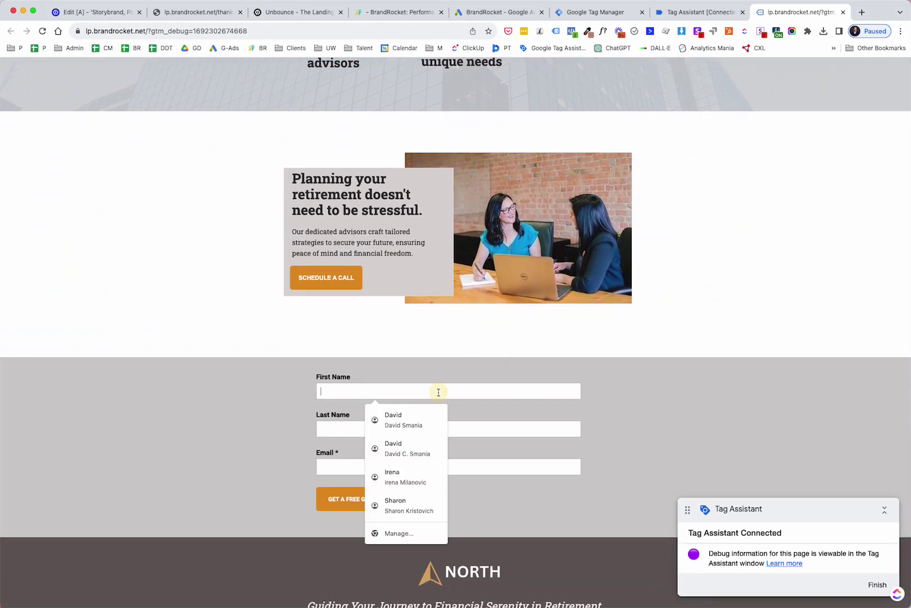
{"action": "left_click", "coordinate": [422, 419]}
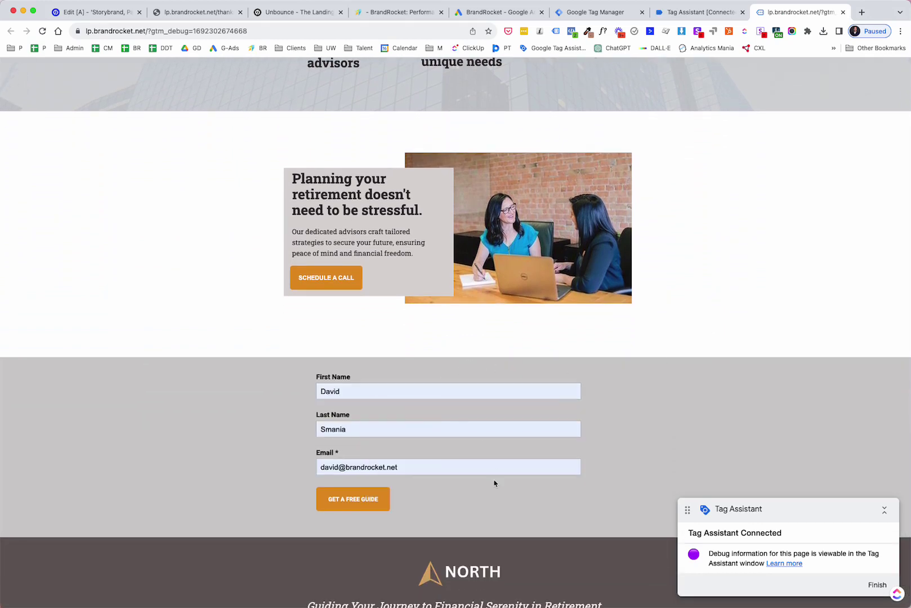
{"action": "left_click", "coordinate": [362, 499]}
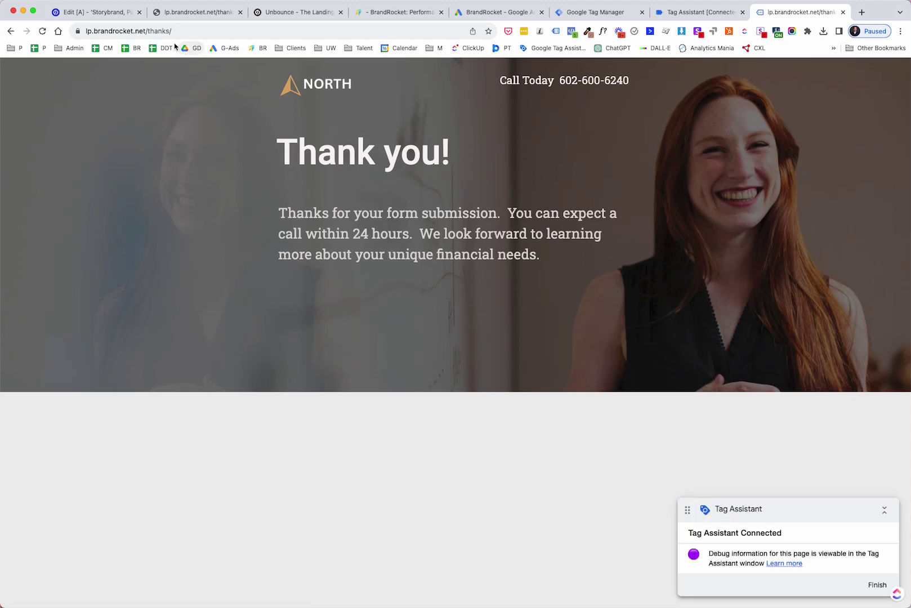
Inspect the tags fired on the thanks page in Tag Assistant, then review the "Google Conversion - Unbounce Form Submission" tag in Tag Manager.
{"action": "left_click", "coordinate": [697, 13]}
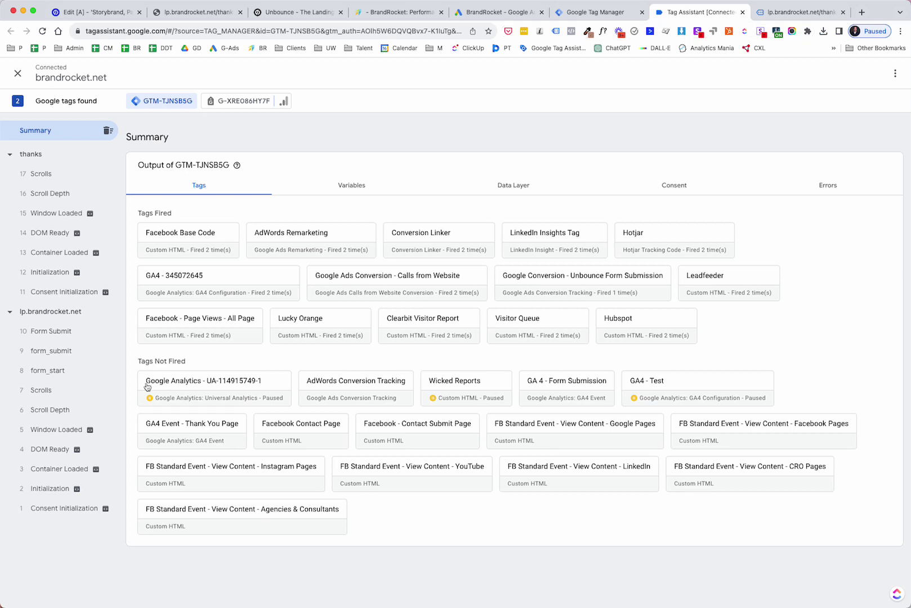
{"action": "left_click", "coordinate": [34, 160]}
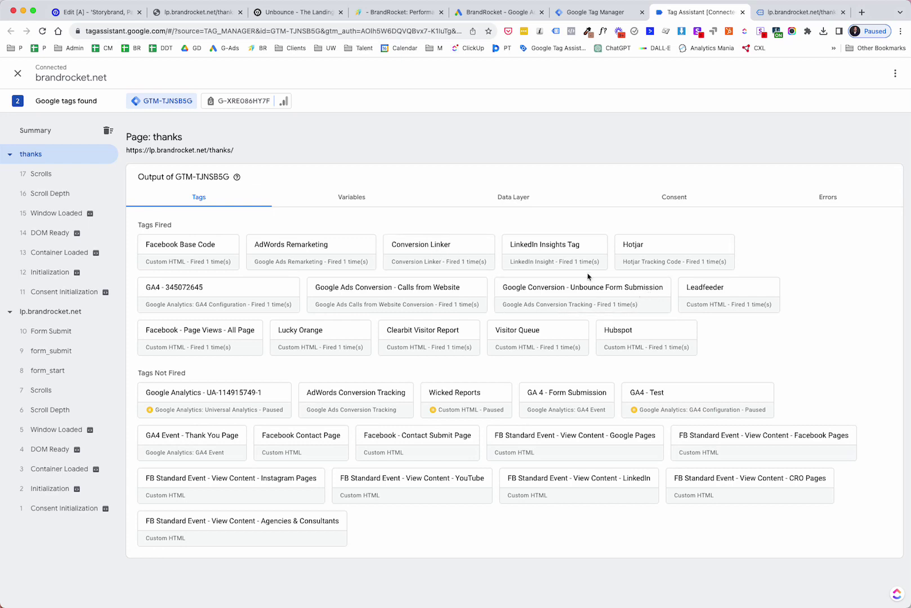
{"action": "left_click", "coordinate": [611, 18]}
{"action": "scroll", "coordinate": [183, 427], "scroll_direction": "down", "scroll_amount": 4}
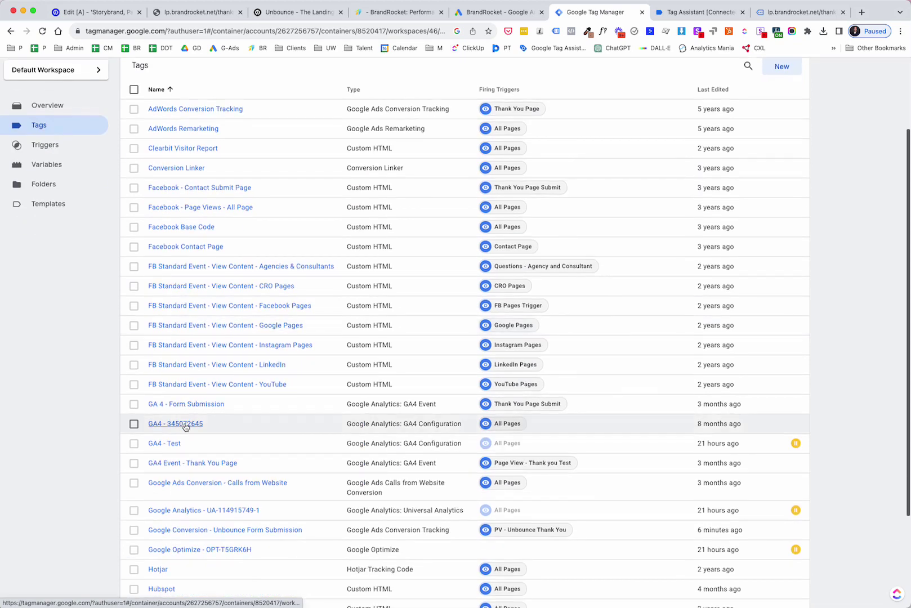
{"action": "scroll", "coordinate": [194, 470], "scroll_direction": "down", "scroll_amount": 2}
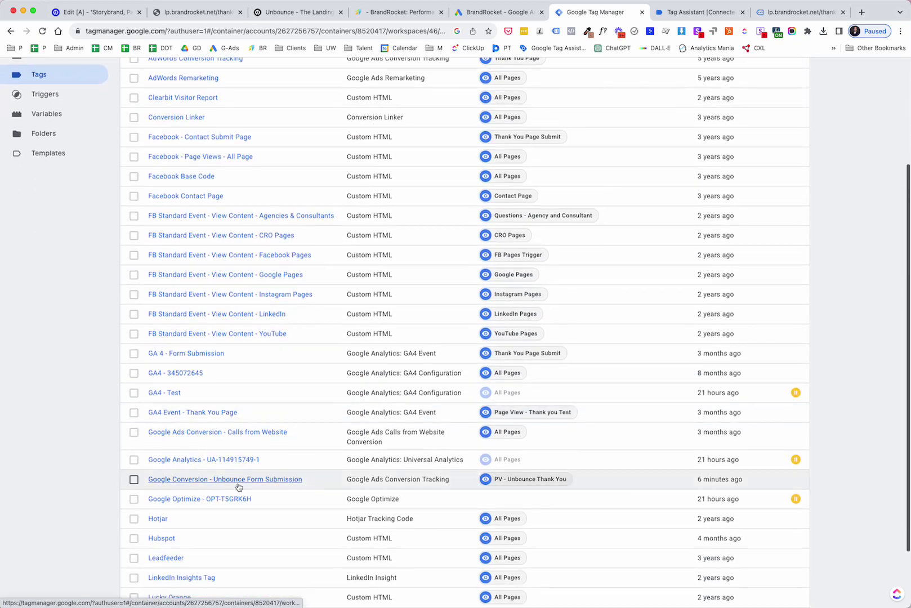
{"action": "left_click", "coordinate": [238, 484]}
{"action": "mouse_move", "coordinate": [398, 184]}
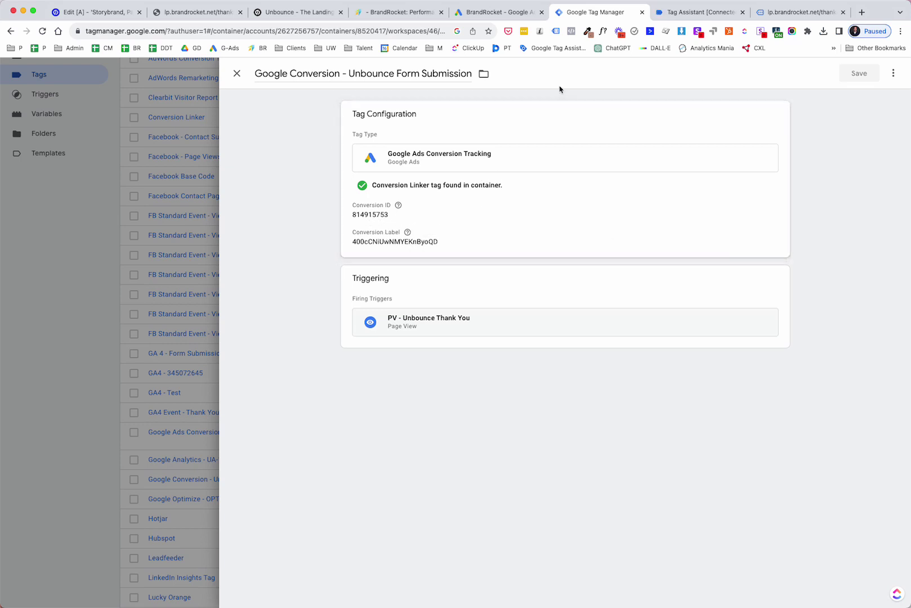
Switch to Google Ads and finish the new conversion action setup for "Form Submission - Unbounce".
{"action": "left_click", "coordinate": [509, 14]}
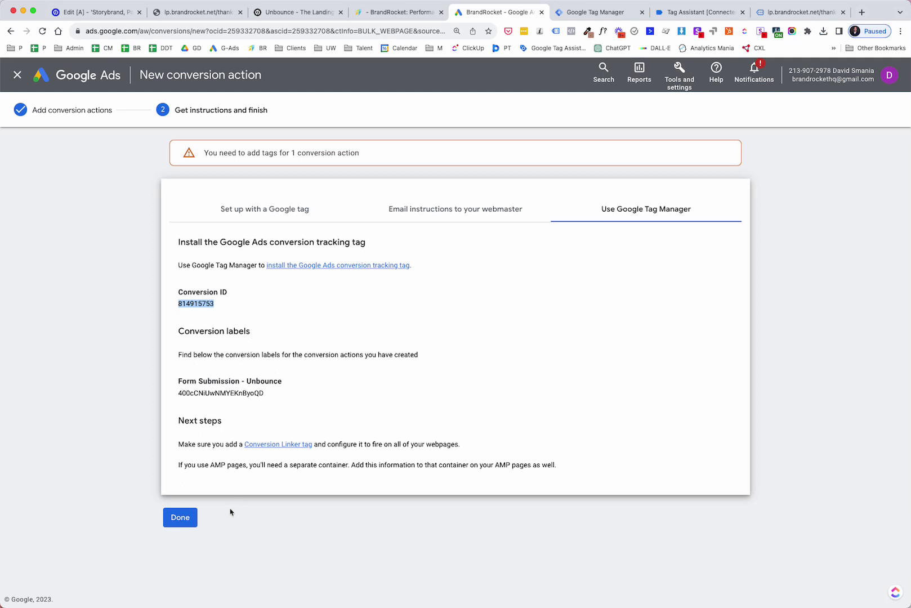
{"action": "left_click", "coordinate": [209, 517]}
{"action": "left_click", "coordinate": [187, 519]}
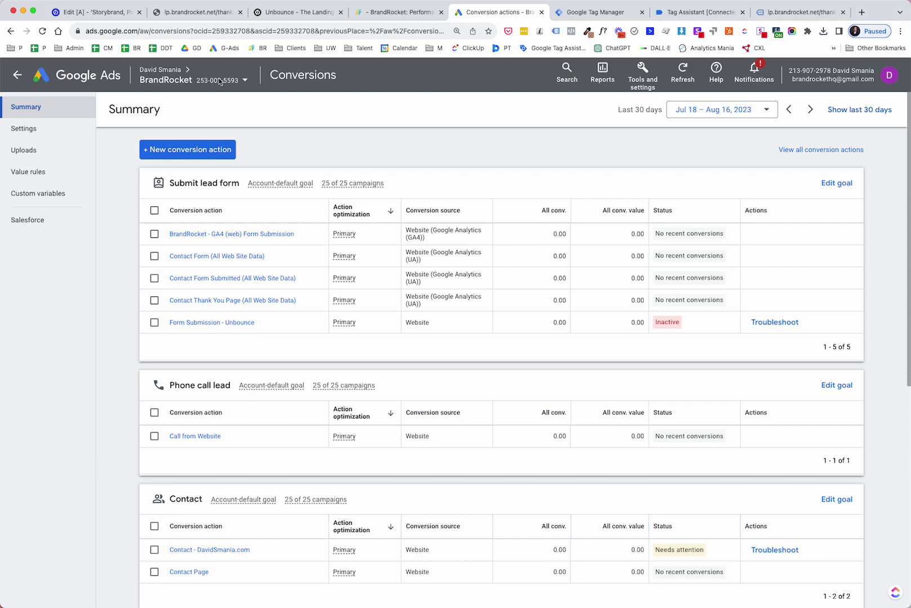
Revisit the Unbounce site and the landing page's thank-you page, then view BrandRocket's Unbounce discount offer page.
{"action": "left_click", "coordinate": [311, 12]}
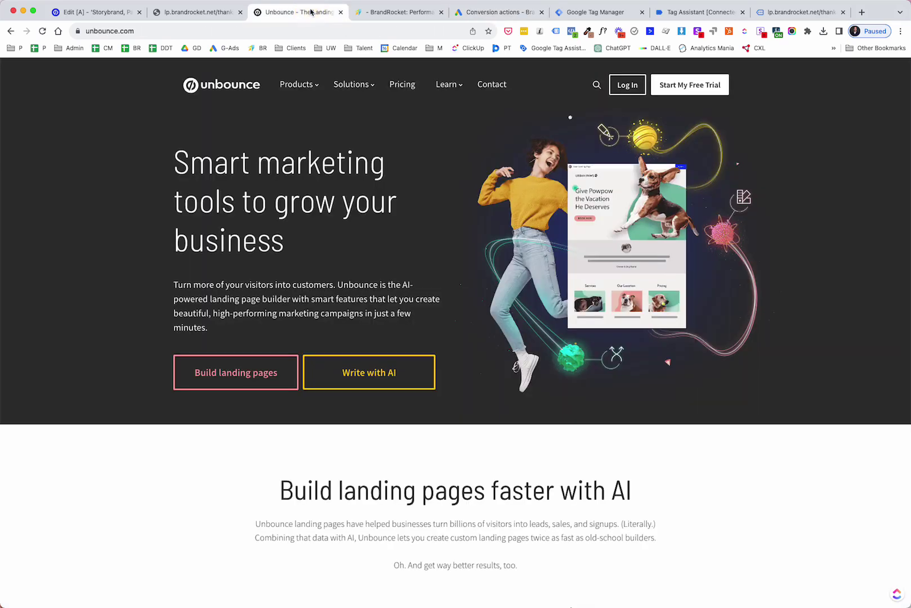
{"action": "left_click", "coordinate": [211, 12]}
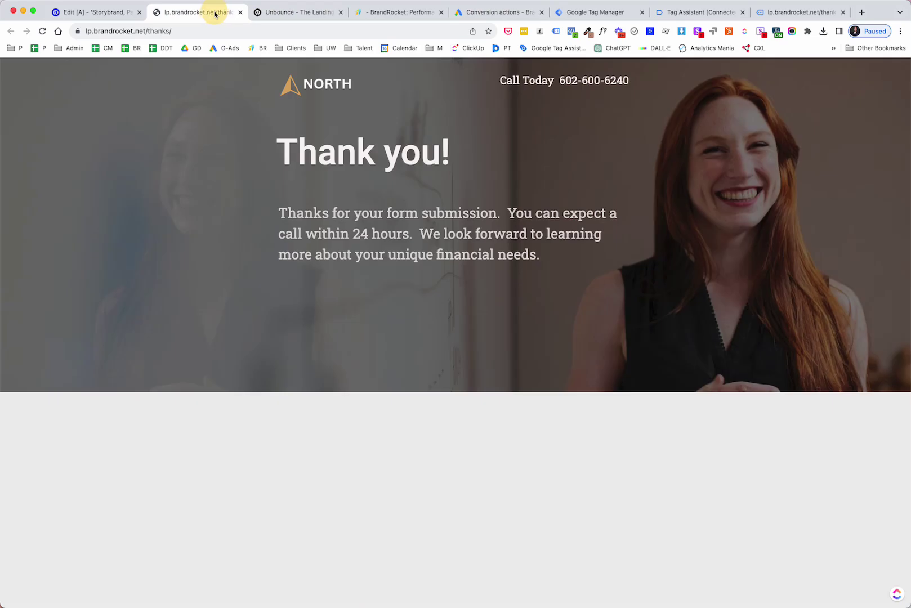
{"action": "left_click", "coordinate": [305, 16]}
{"action": "left_click", "coordinate": [390, 16]}
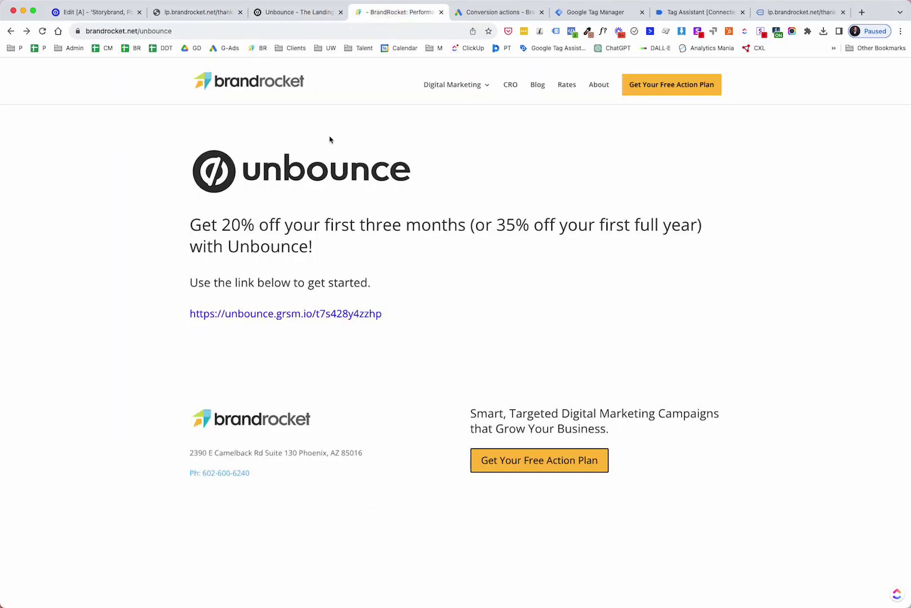